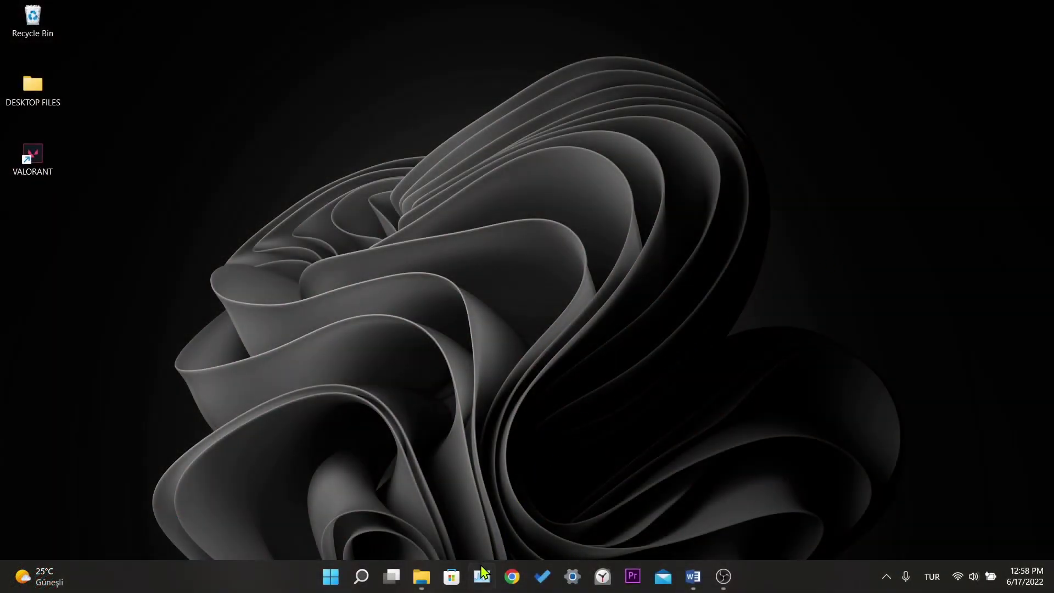
Open Task Manager, scroll the Processes list and end the Mail process.
{"action": "left_click", "coordinate": [482, 575]}
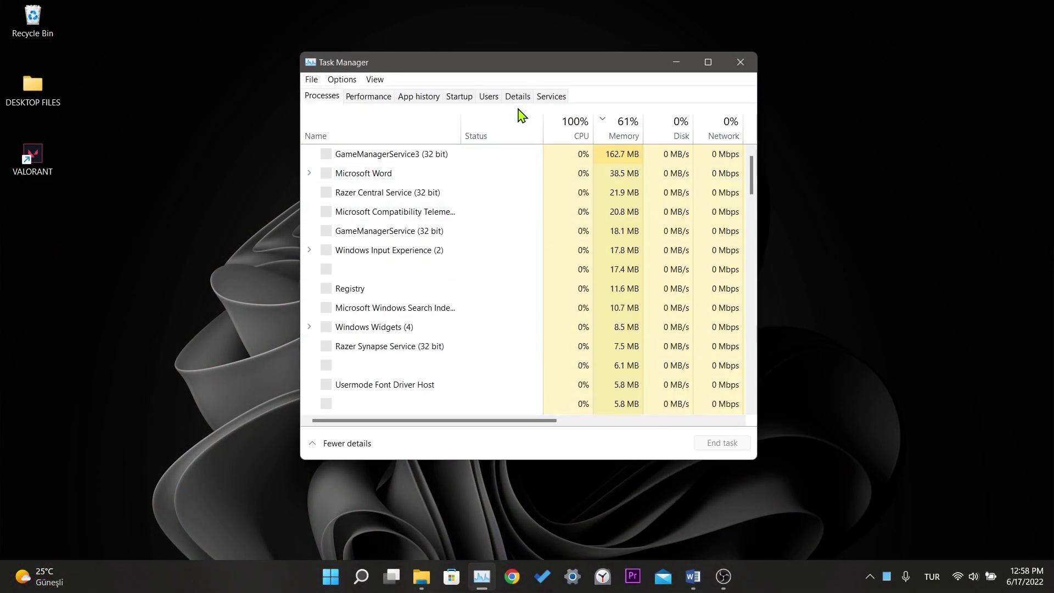
{"action": "left_click_drag", "start_coordinate": [571, 62], "coordinate": [696, 50]}
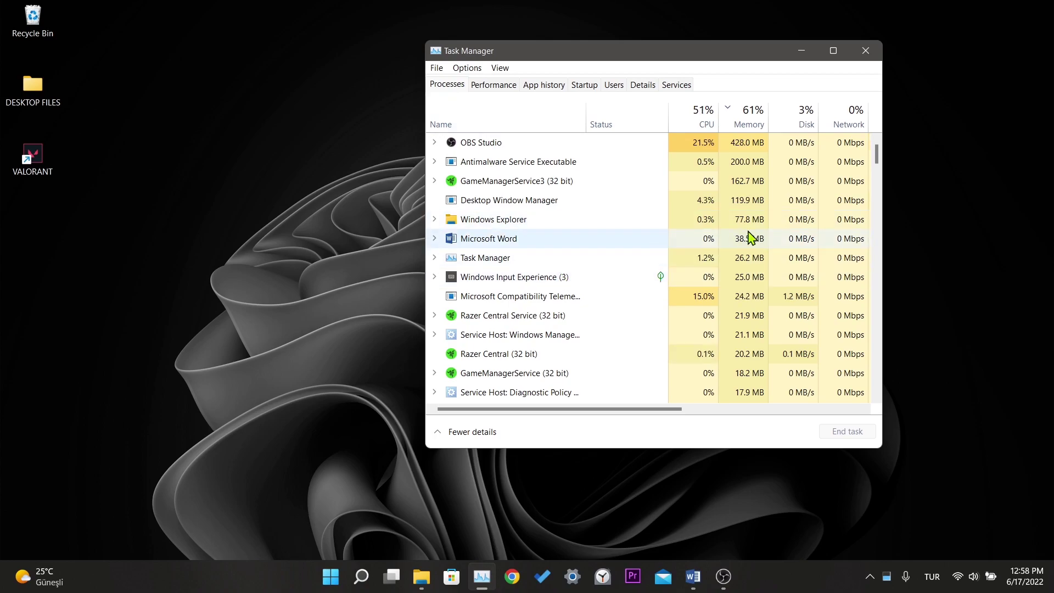
{"action": "left_click", "coordinate": [620, 207]}
{"action": "scroll", "coordinate": [622, 218], "scroll_direction": "down", "scroll_amount": 12}
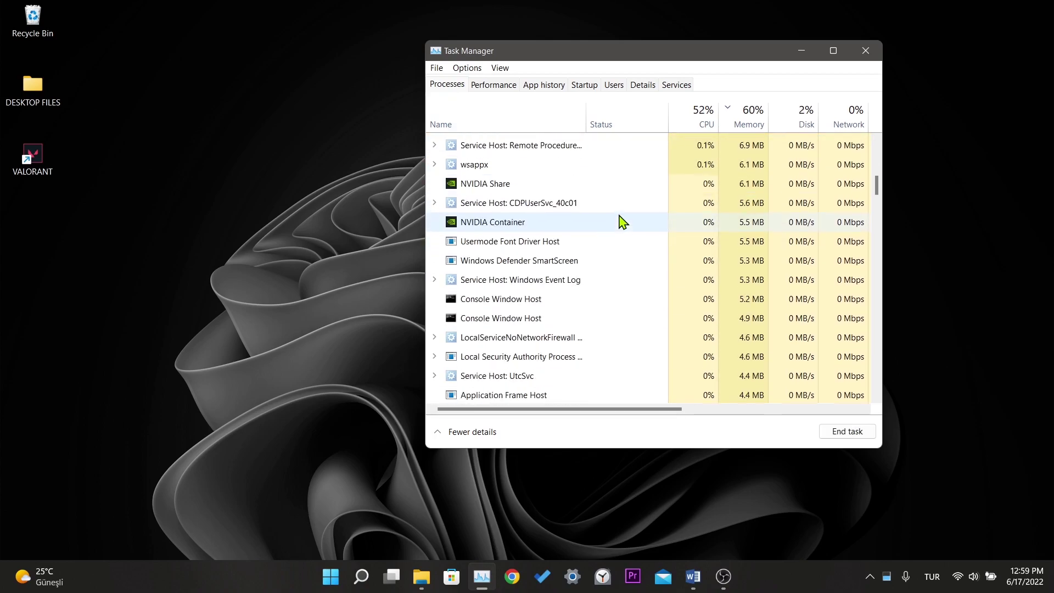
{"action": "scroll", "coordinate": [620, 218], "scroll_direction": "down", "scroll_amount": 15}
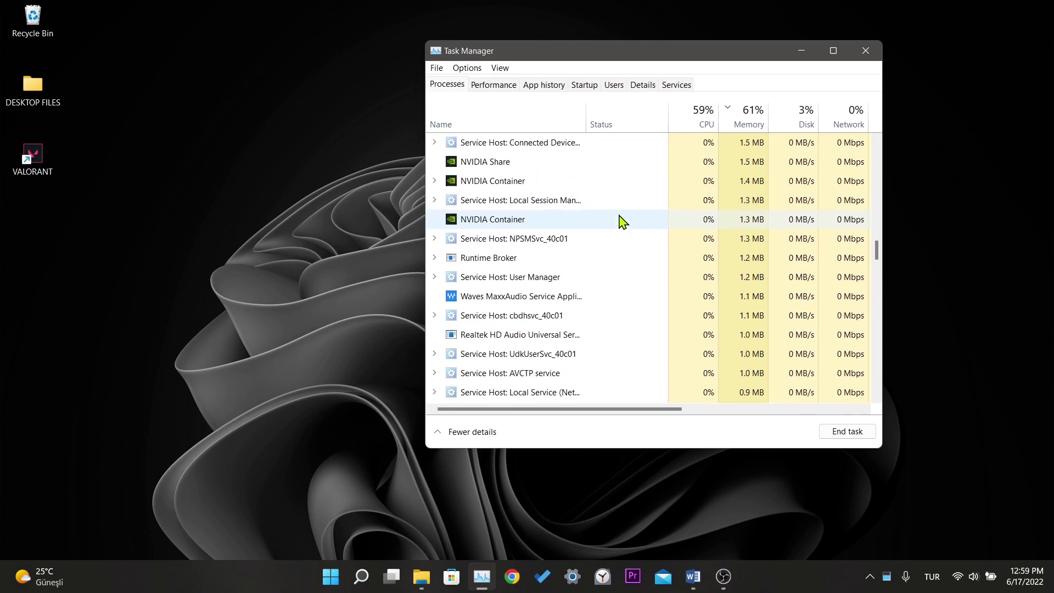
{"action": "scroll", "coordinate": [621, 222], "scroll_direction": "down", "scroll_amount": 15}
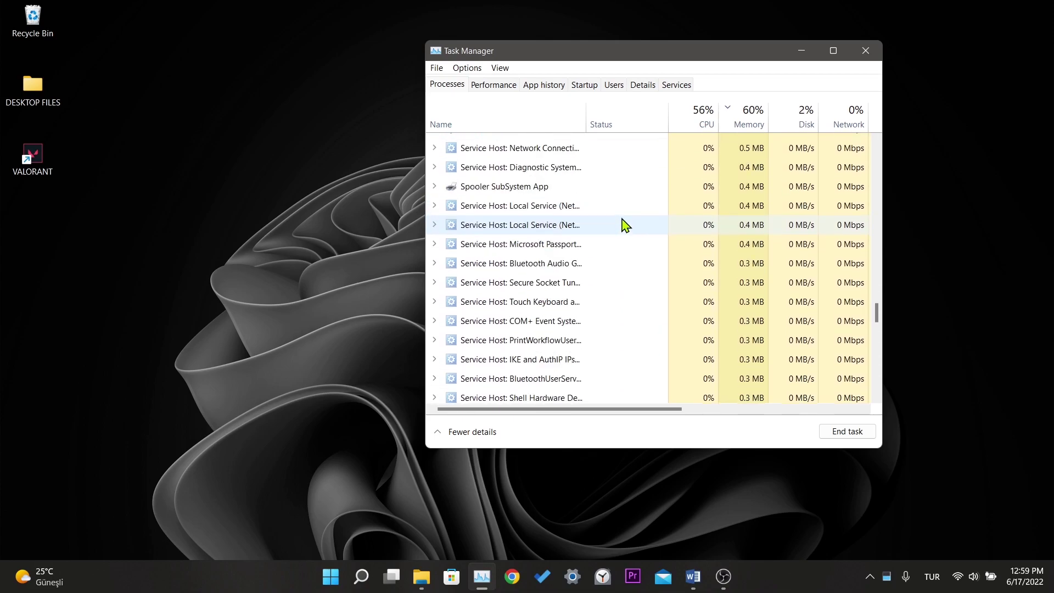
{"action": "scroll", "coordinate": [626, 225], "scroll_direction": "down", "scroll_amount": 15}
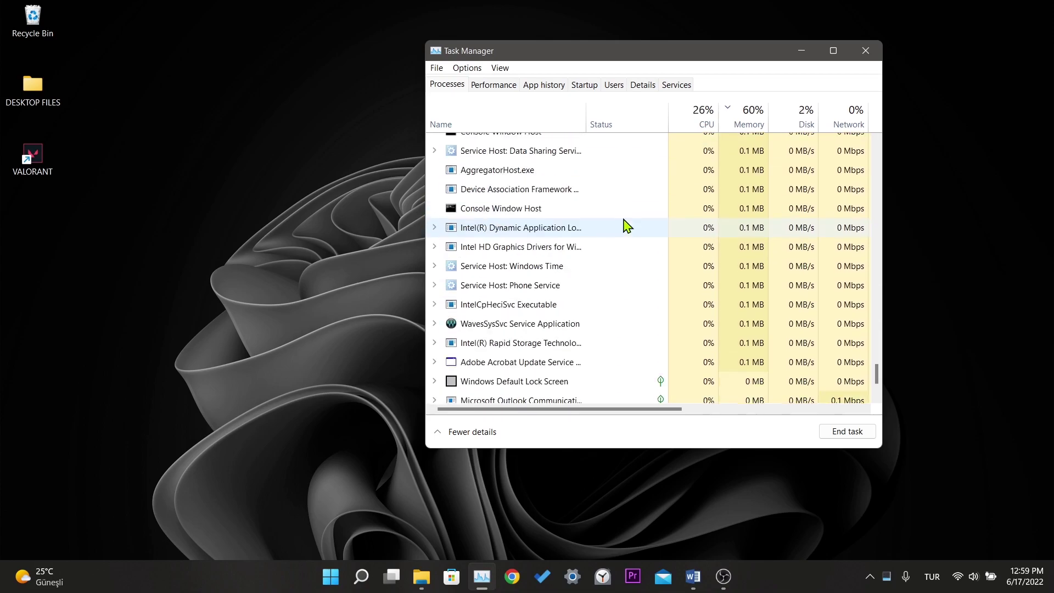
{"action": "right_click", "coordinate": [533, 318]}
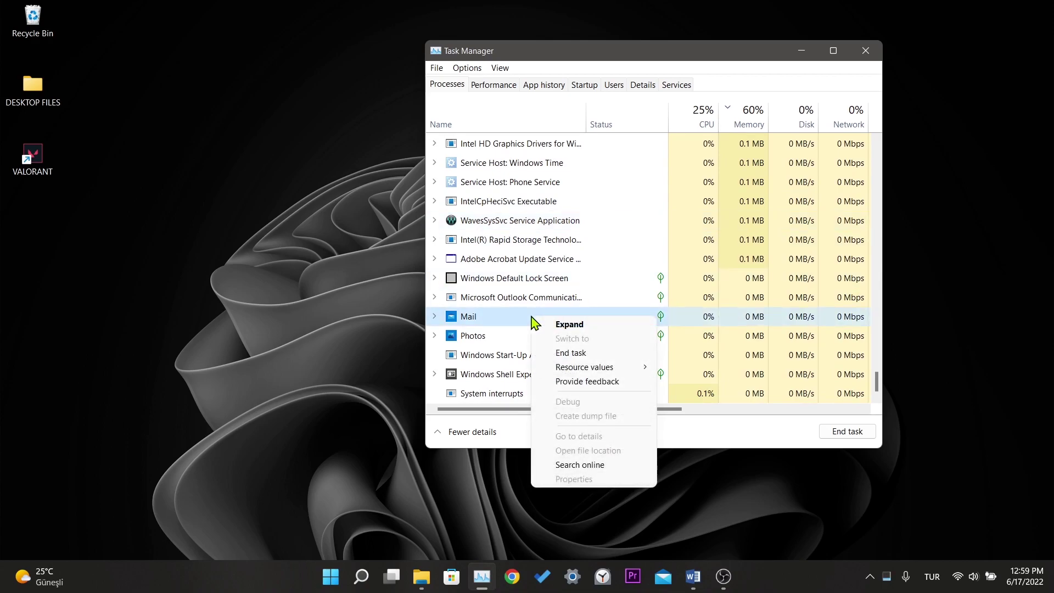
{"action": "left_click", "coordinate": [581, 354]}
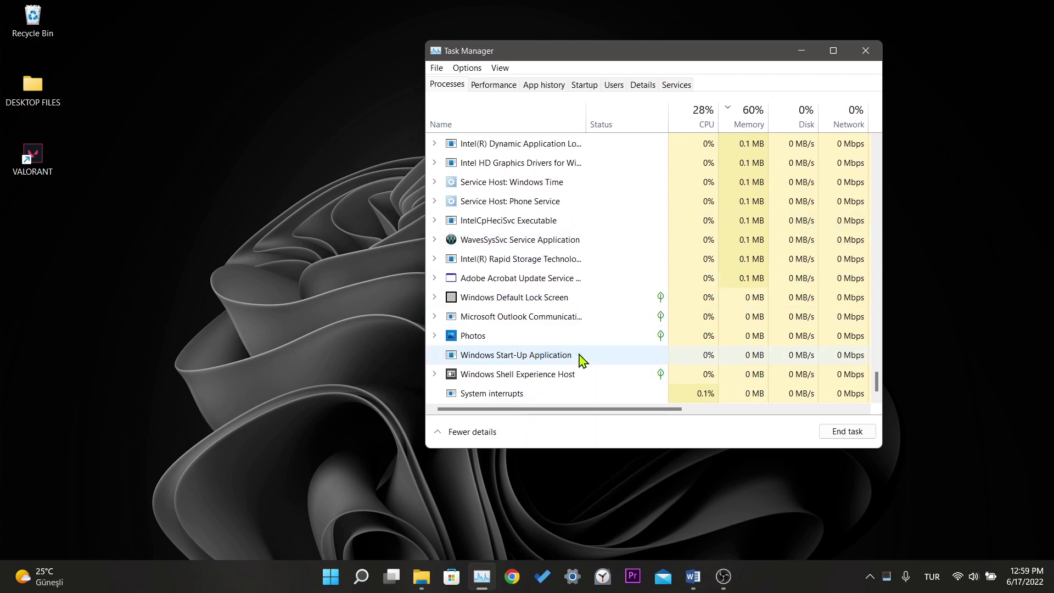
{"action": "scroll", "coordinate": [576, 321], "scroll_direction": "up", "scroll_amount": 10}
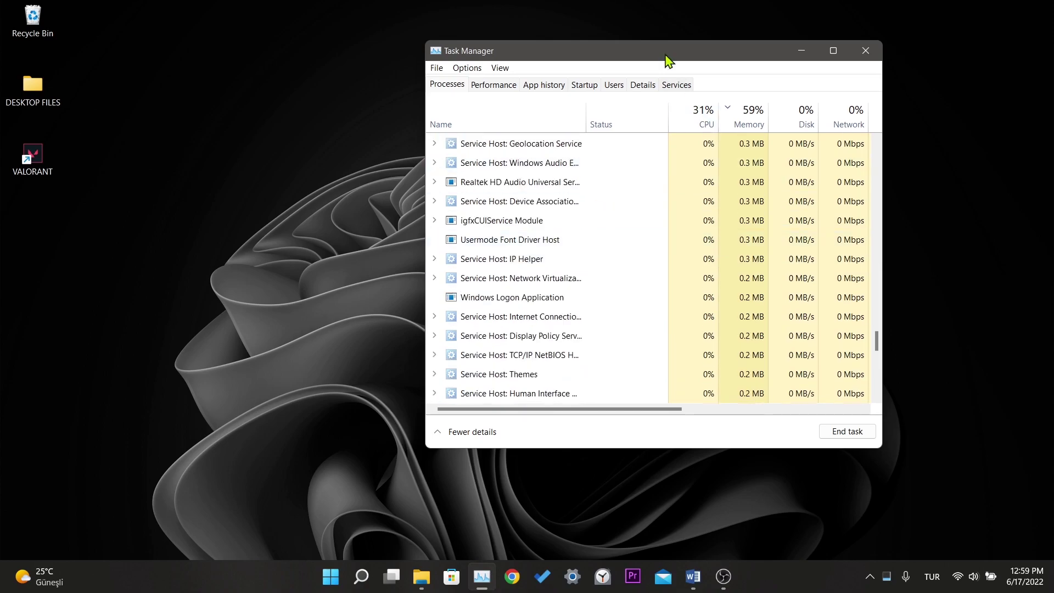
{"action": "left_click_drag", "start_coordinate": [649, 55], "coordinate": [759, 45]}
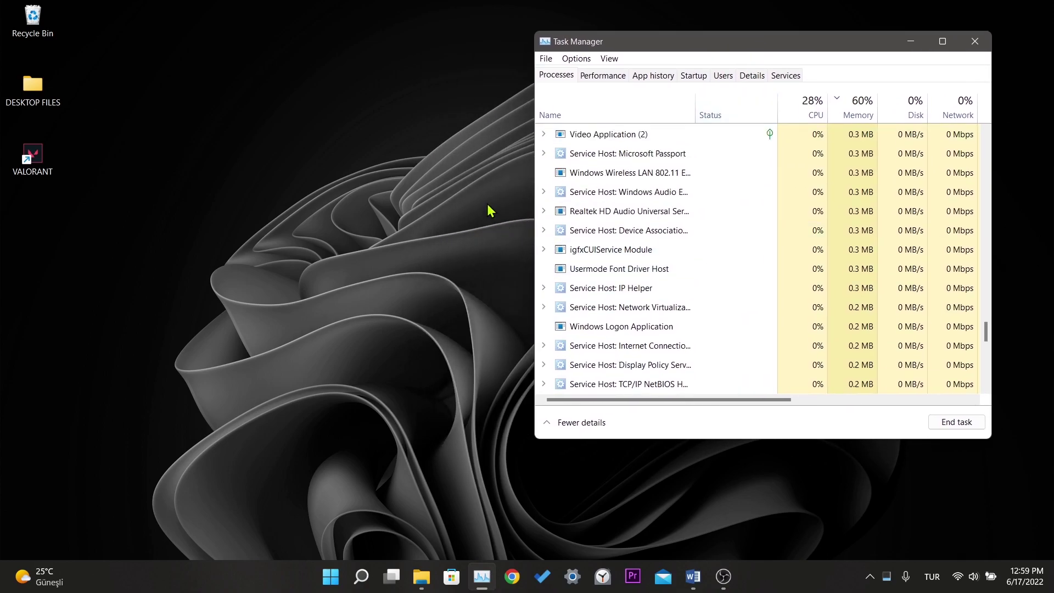
Browse to X:\Riot Games\VALORANT\live in File Explorer.
{"action": "left_click", "coordinate": [422, 576]}
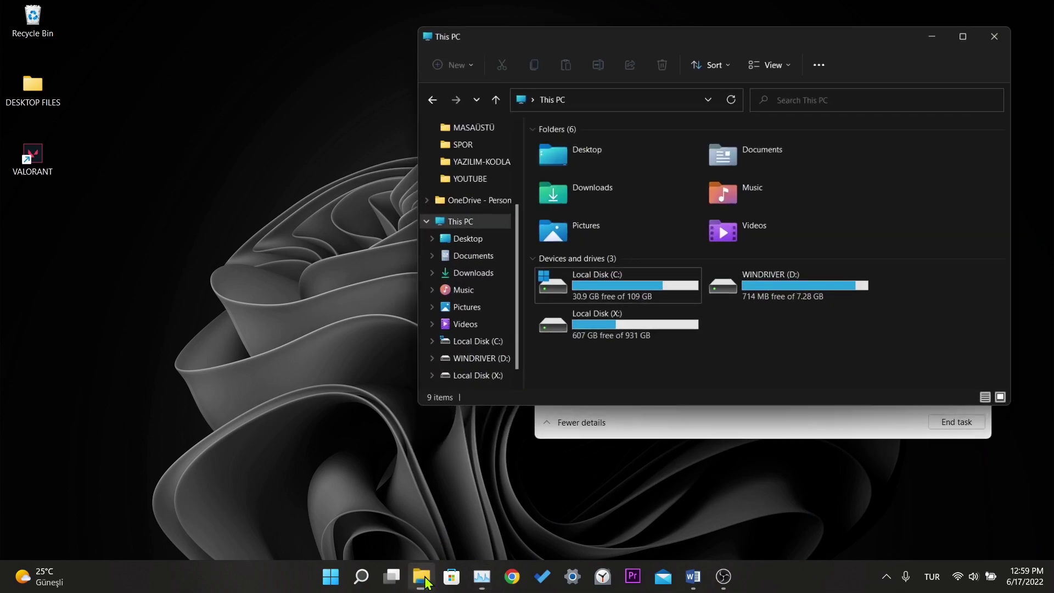
{"action": "double_click", "coordinate": [638, 332]}
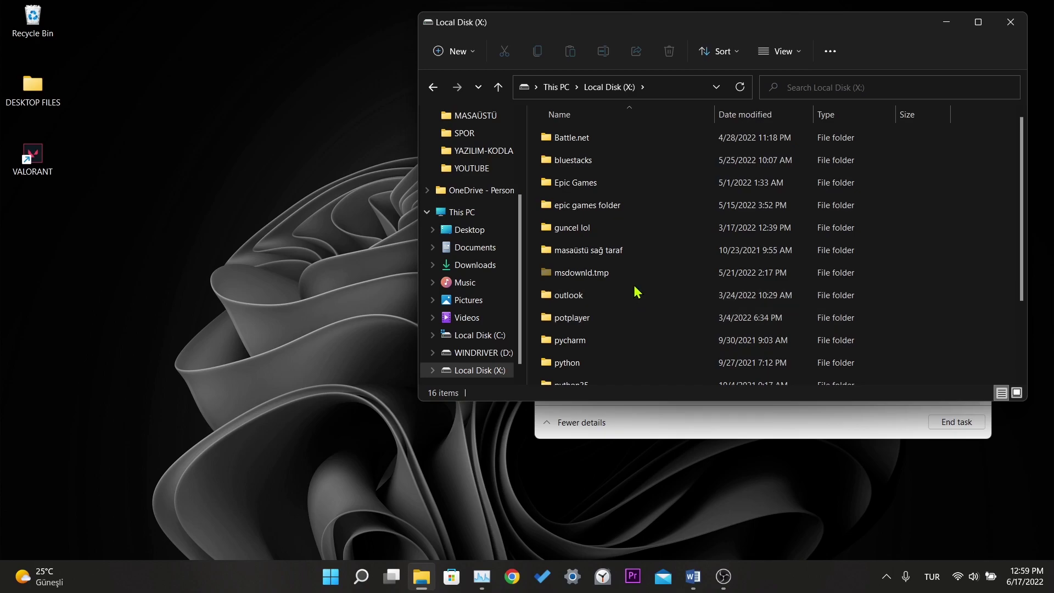
{"action": "scroll", "coordinate": [636, 323], "scroll_direction": "down", "scroll_amount": 3}
{"action": "left_click", "coordinate": [571, 309]}
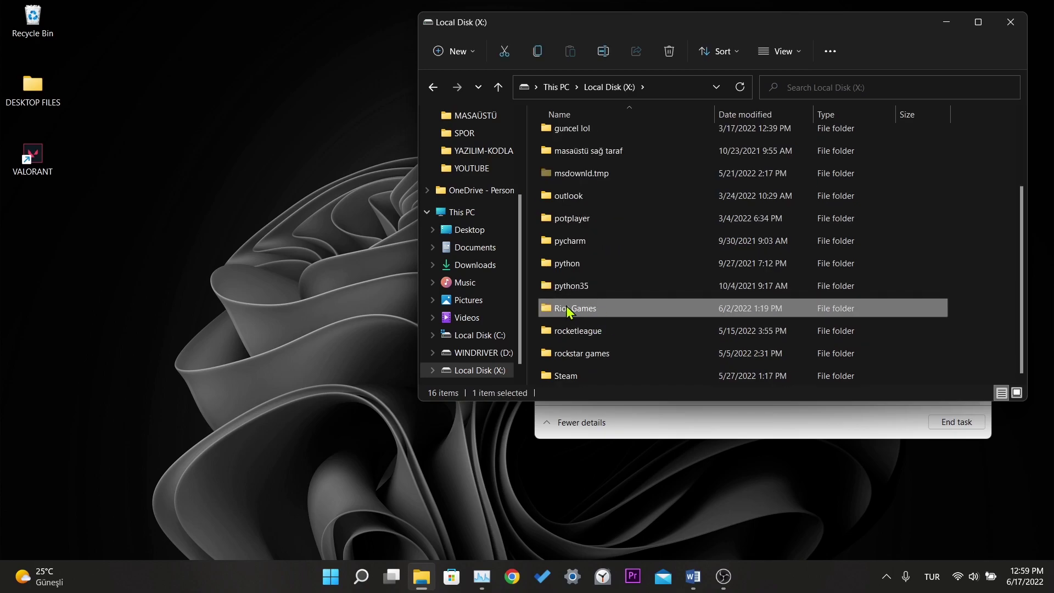
{"action": "double_click", "coordinate": [566, 308]}
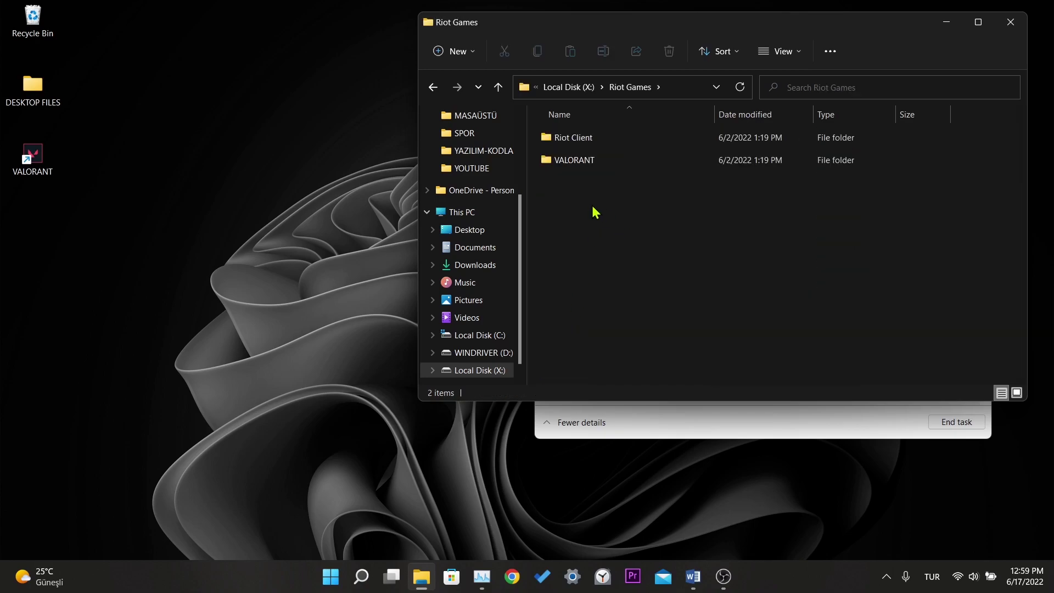
{"action": "double_click", "coordinate": [632, 158]}
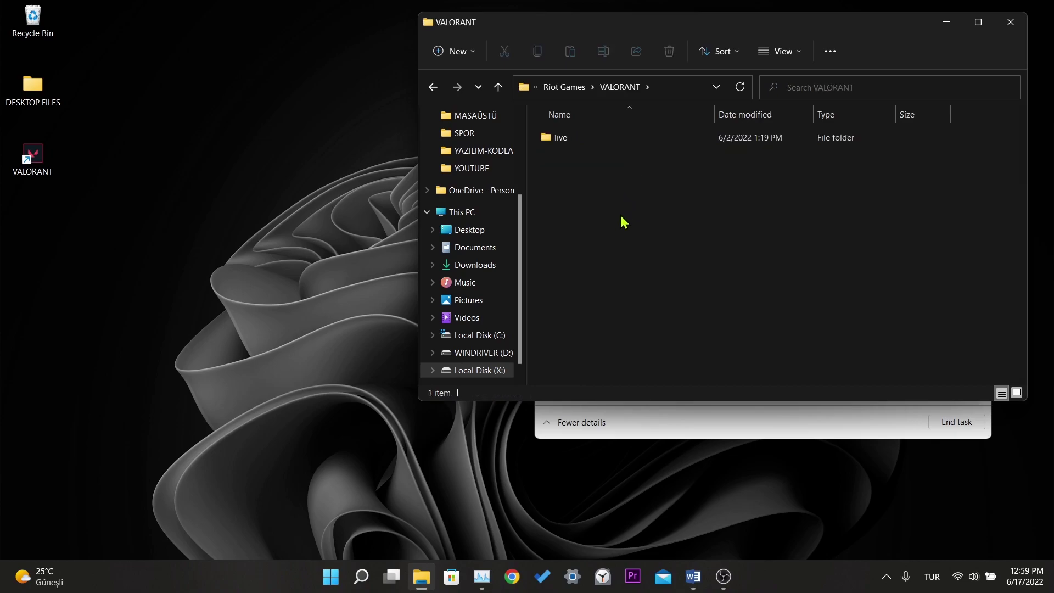
{"action": "double_click", "coordinate": [604, 134]}
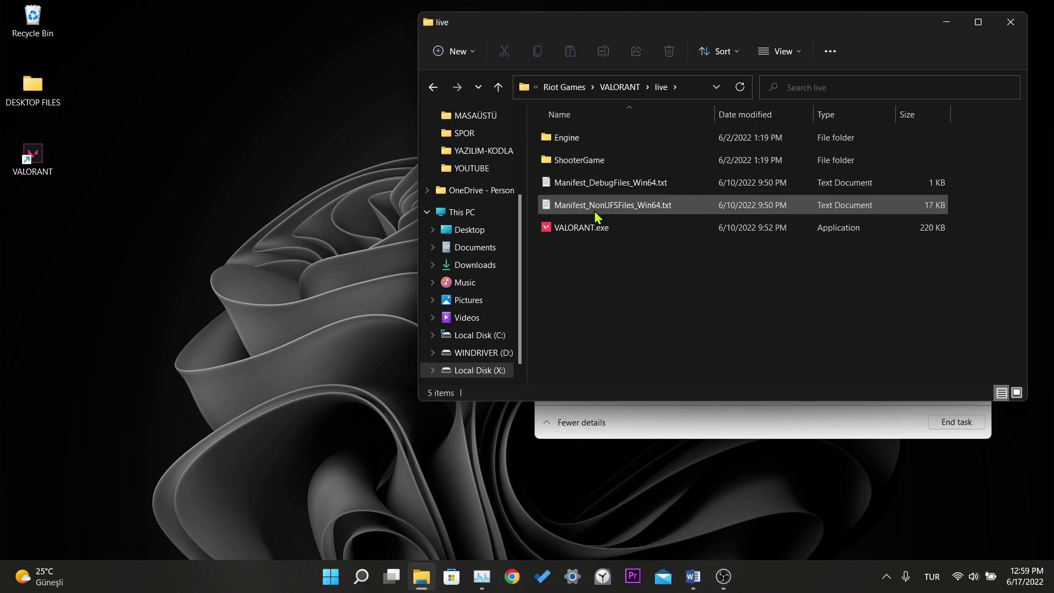
Turn on Disable fullscreen optimizations in VALORANT.exe's Compatibility properties and apply.
{"action": "left_click", "coordinate": [598, 231]}
{"action": "double_click", "coordinate": [595, 228]}
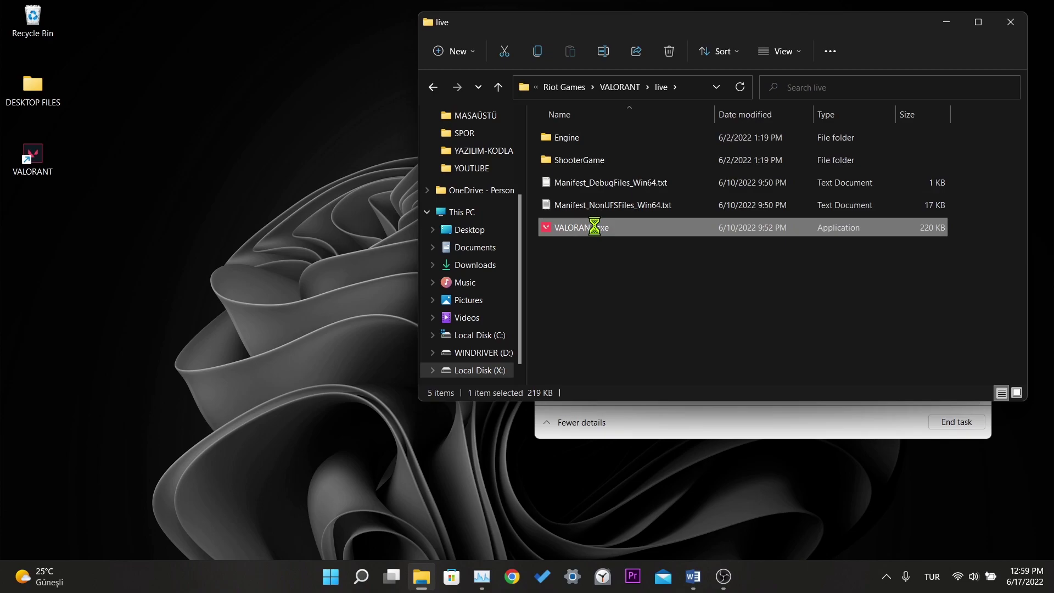
{"action": "right_click", "coordinate": [595, 228]}
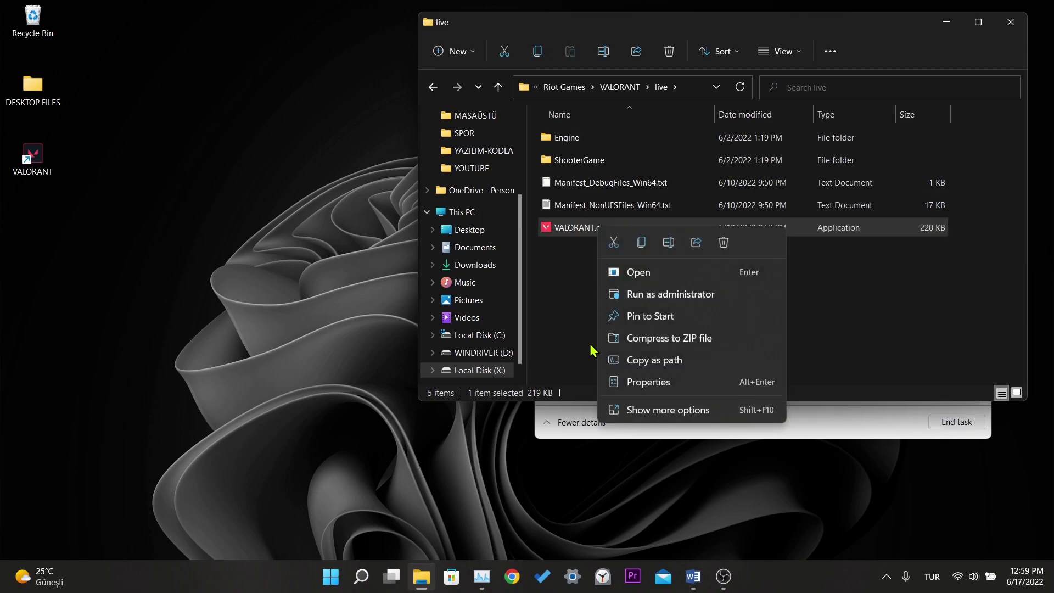
{"action": "left_click", "coordinate": [652, 381]}
{"action": "left_click", "coordinate": [727, 217]}
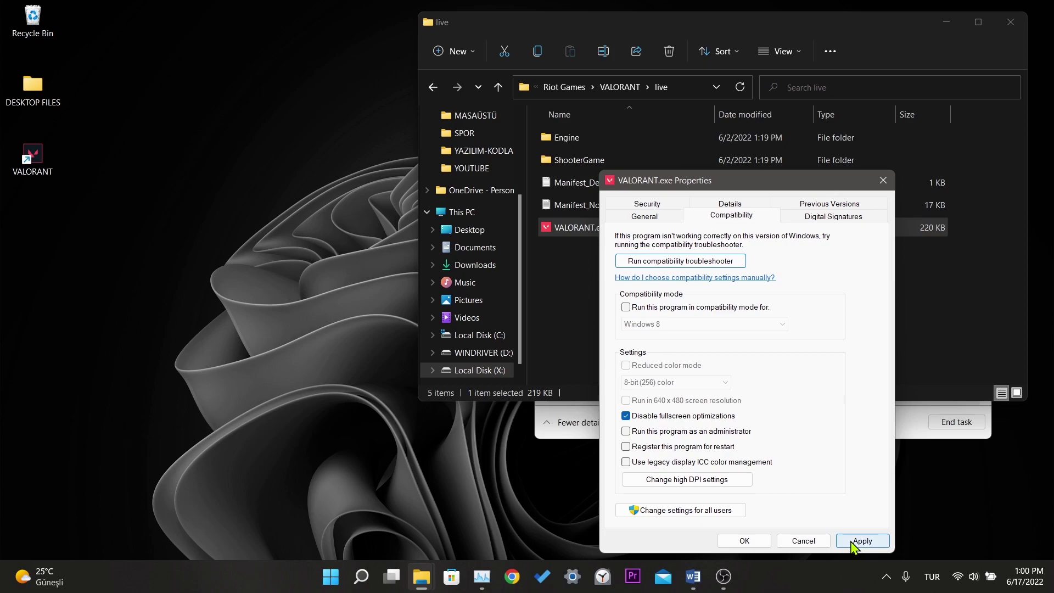
{"action": "left_click", "coordinate": [853, 543]}
{"action": "left_click", "coordinate": [748, 541]}
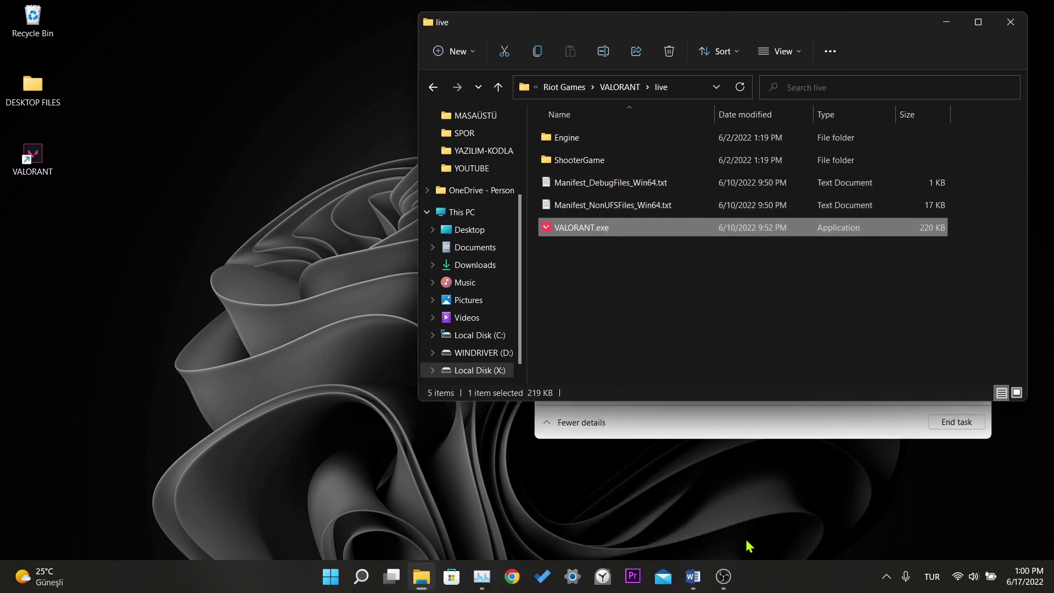
Go into ShooterGame\Binaries\Win64 and scroll to the game executable.
{"action": "double_click", "coordinate": [608, 160]}
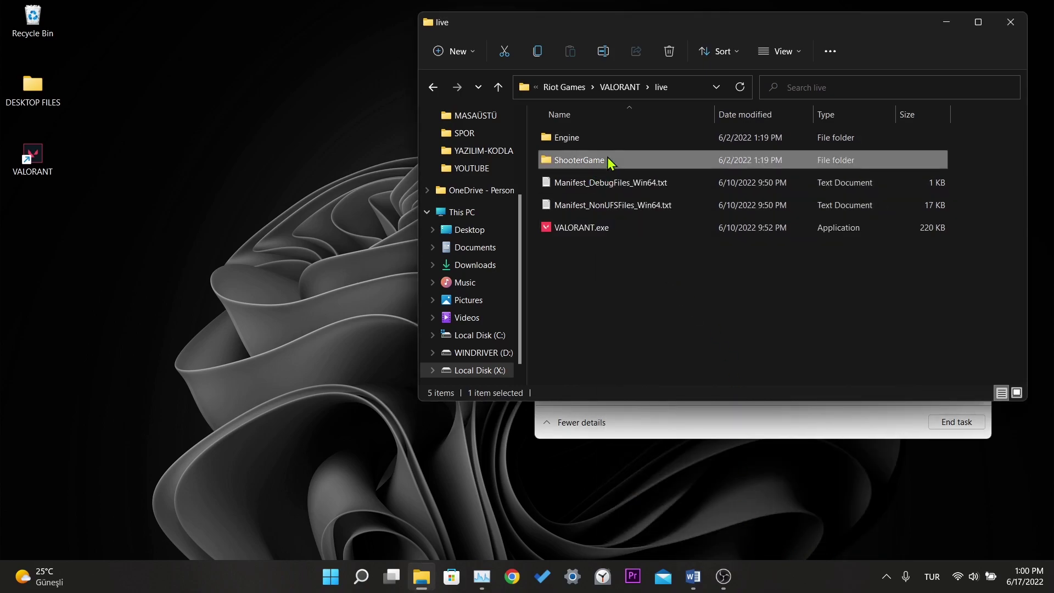
{"action": "double_click", "coordinate": [616, 141]}
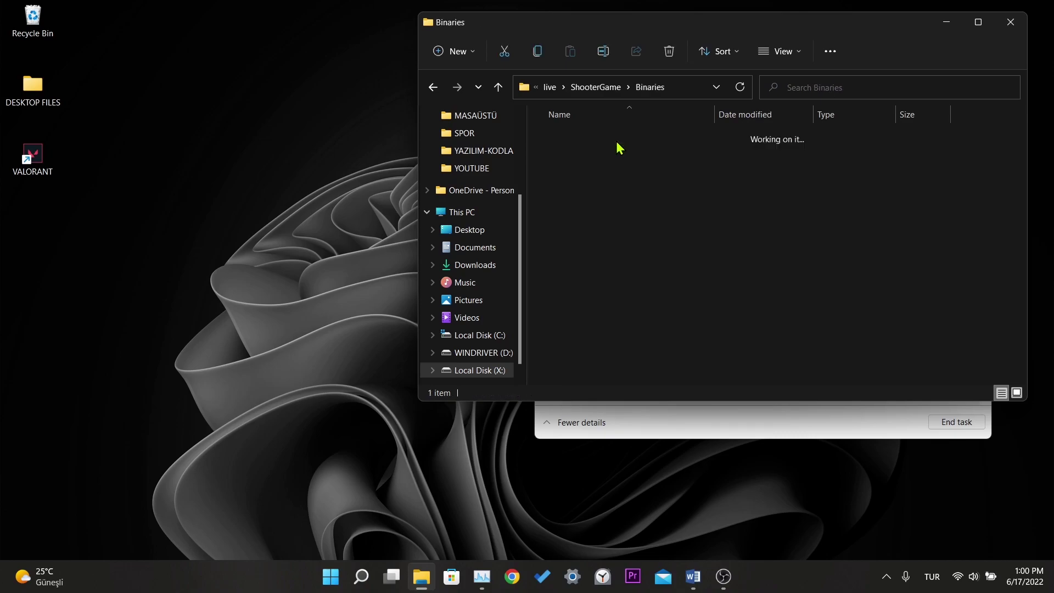
{"action": "double_click", "coordinate": [617, 140]}
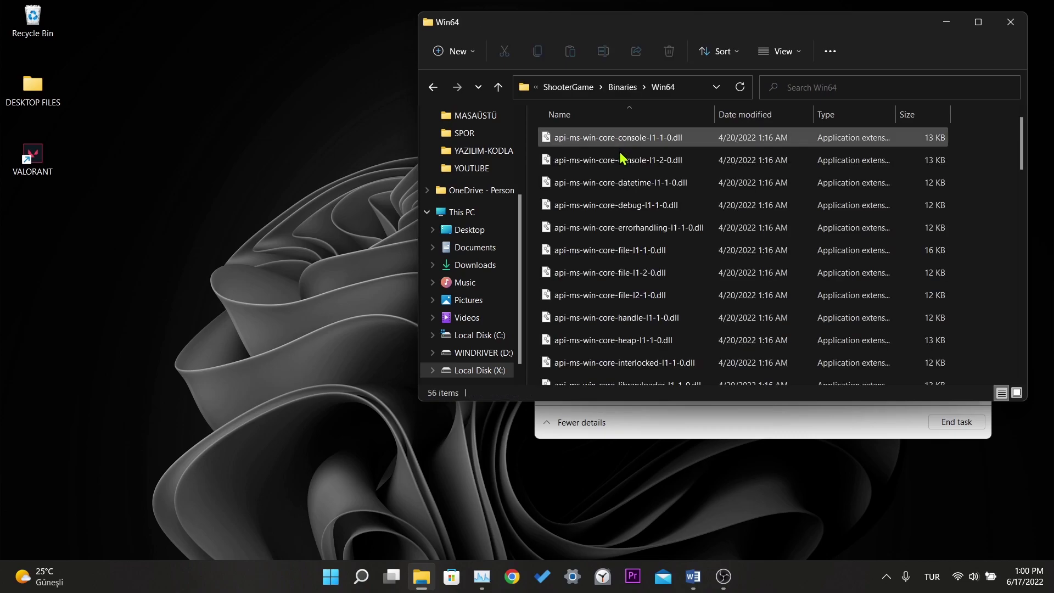
{"action": "scroll", "coordinate": [632, 262], "scroll_direction": "down", "scroll_amount": 1}
{"action": "scroll", "coordinate": [632, 261], "scroll_direction": "down", "scroll_amount": 8}
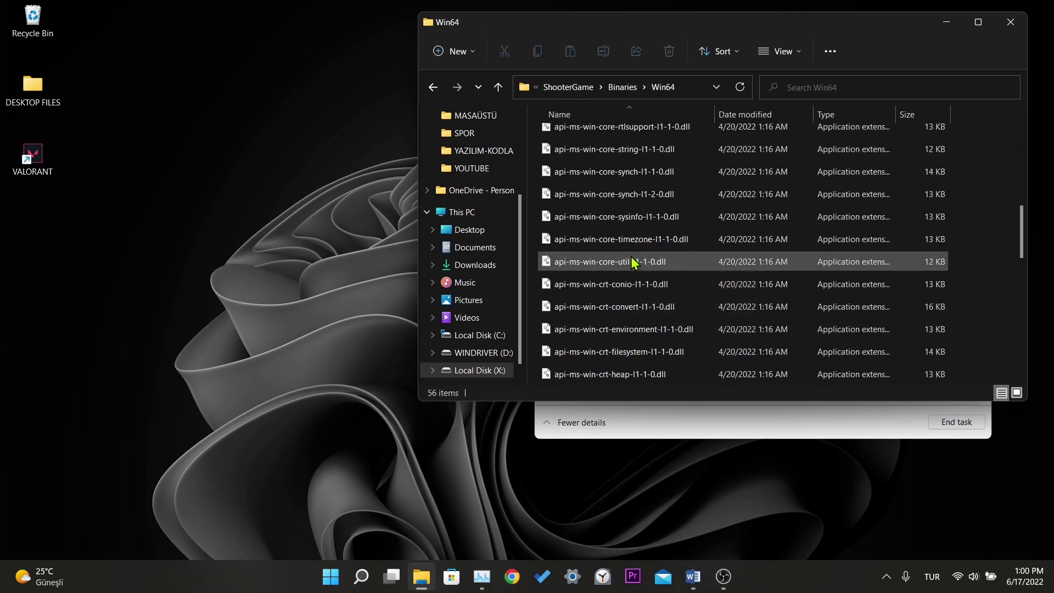
{"action": "scroll", "coordinate": [632, 261], "scroll_direction": "down", "scroll_amount": 6}
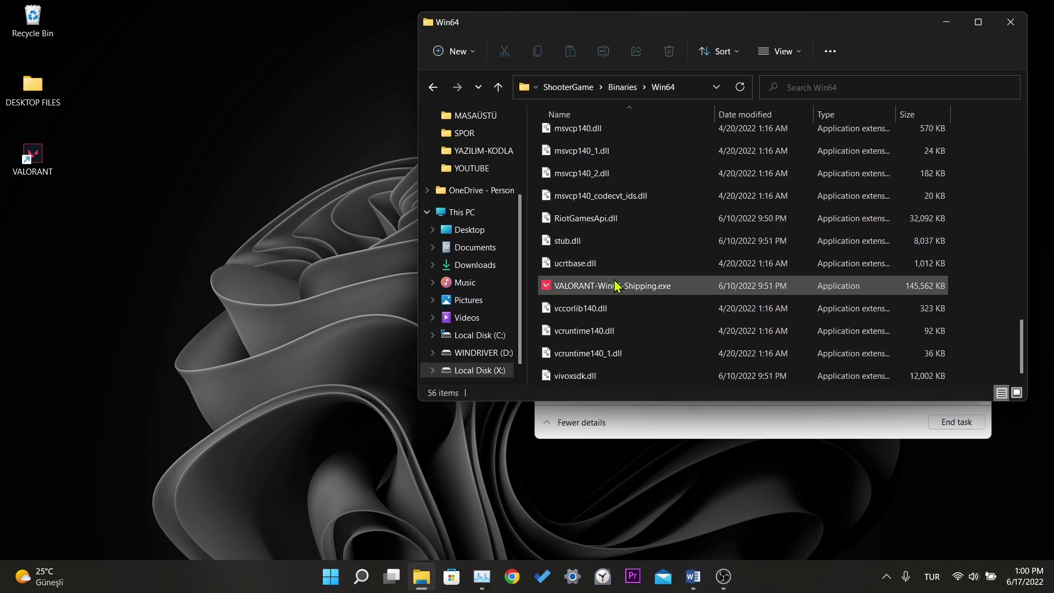
Tick Disable fullscreen optimizations for VALORANT-Win64-Shipping.exe, apply and confirm with OK.
{"action": "left_click", "coordinate": [595, 286]}
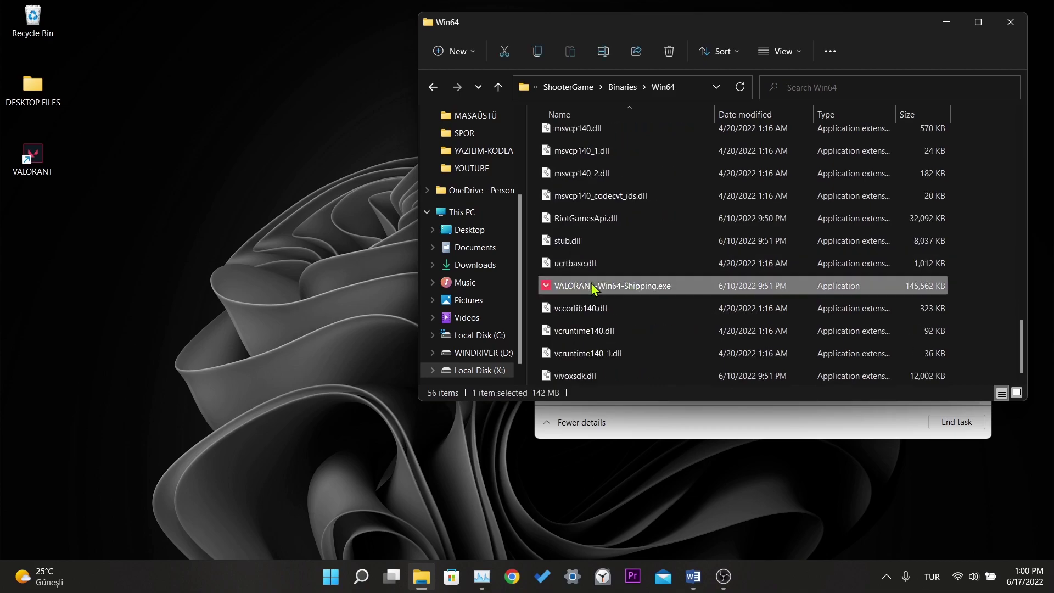
{"action": "right_click", "coordinate": [636, 289]}
{"action": "left_click", "coordinate": [667, 436]}
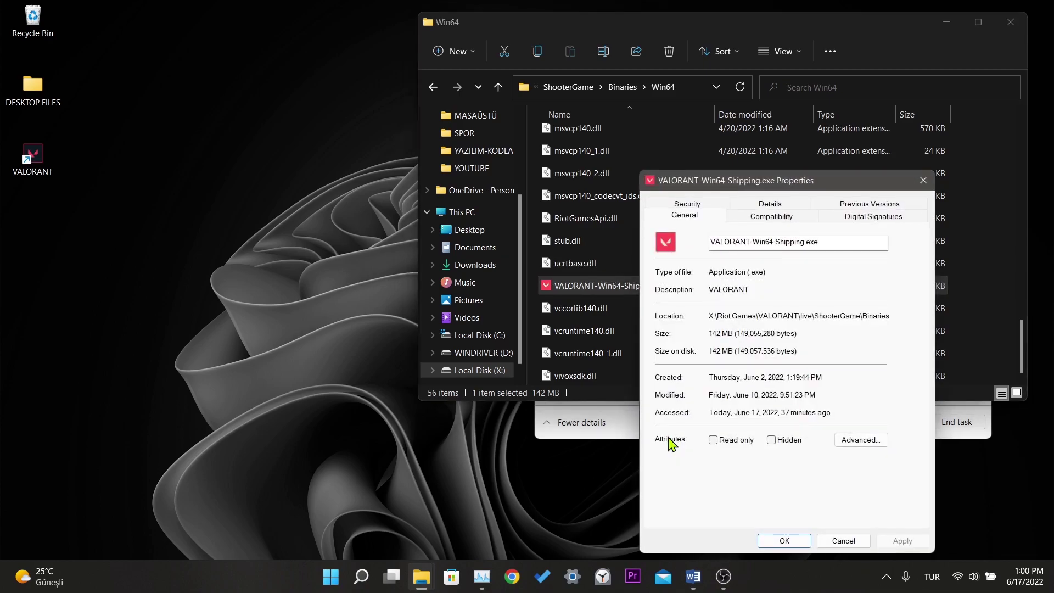
{"action": "left_click", "coordinate": [756, 218]}
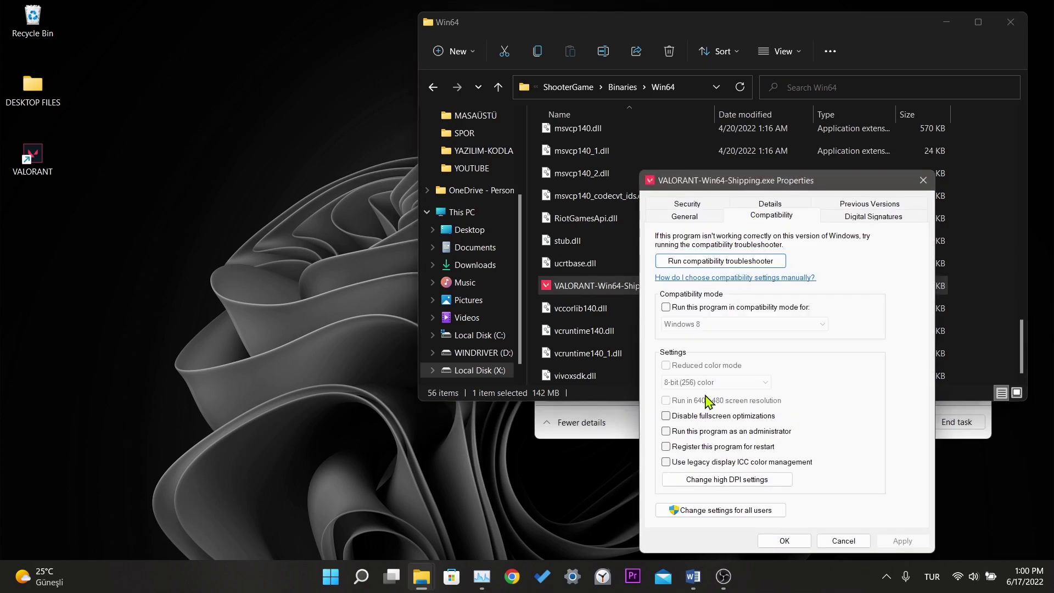
{"action": "left_click", "coordinate": [696, 419]}
{"action": "left_click", "coordinate": [902, 540]}
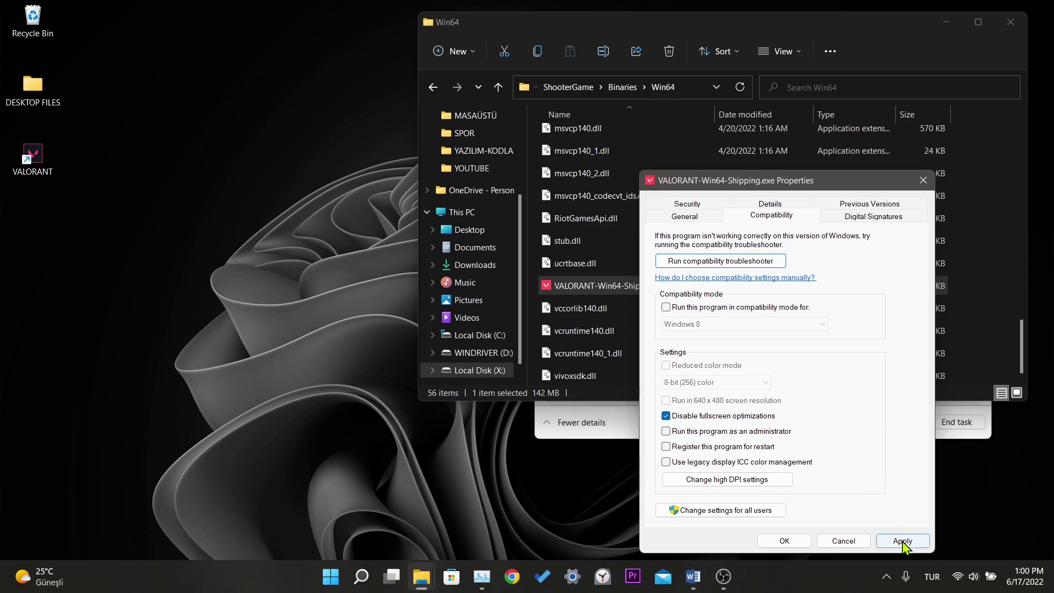
{"action": "left_click", "coordinate": [799, 541]}
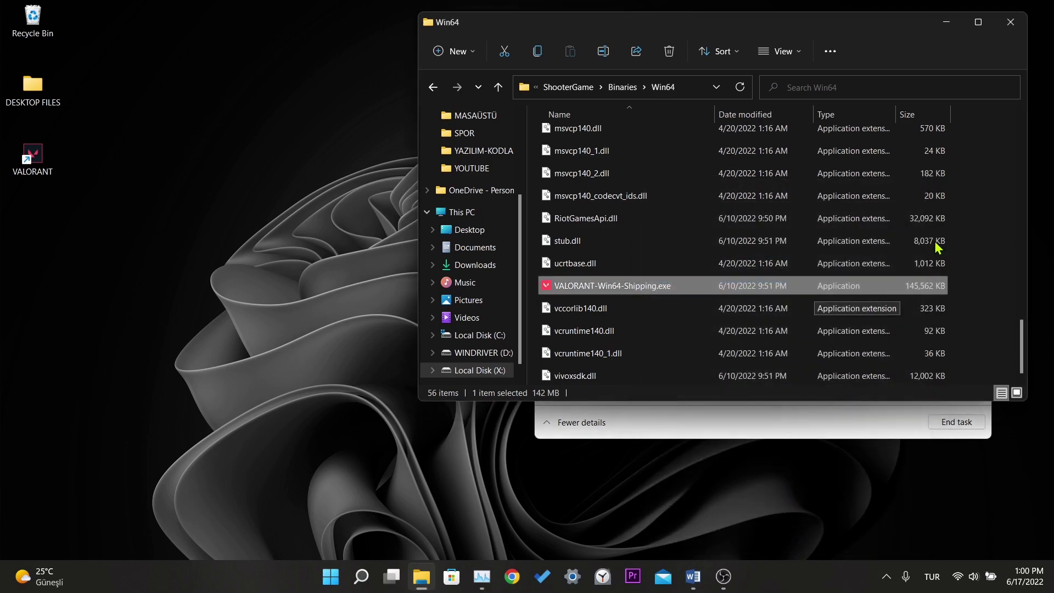
Close the Win64 Explorer window and launch Control Panel by searching 'control'.
{"action": "left_click", "coordinate": [1010, 22]}
{"action": "scroll", "coordinate": [747, 311], "scroll_direction": "up", "scroll_amount": 20}
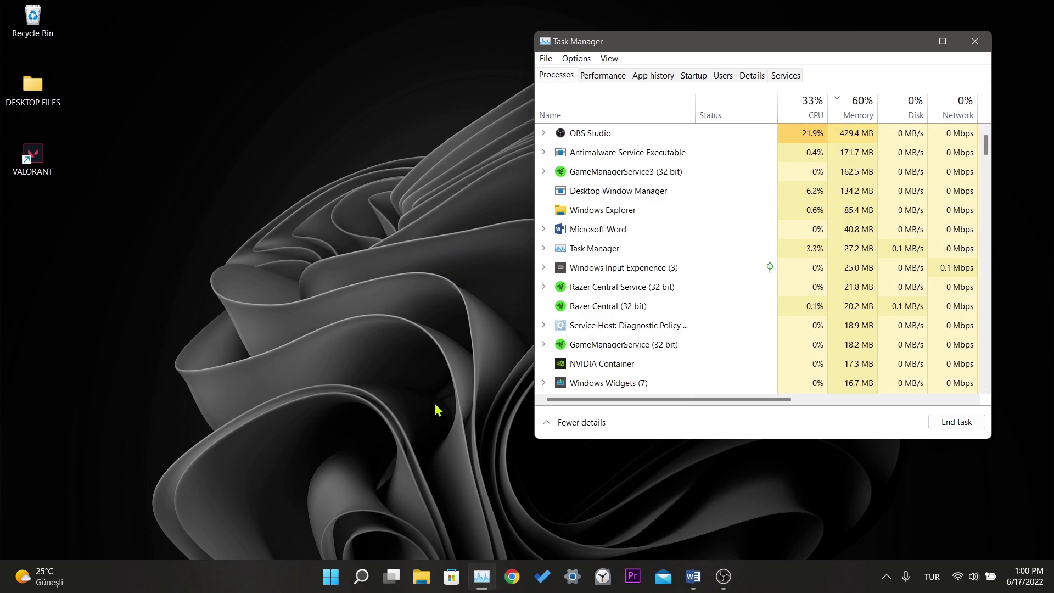
{"action": "left_click", "coordinate": [362, 575]}
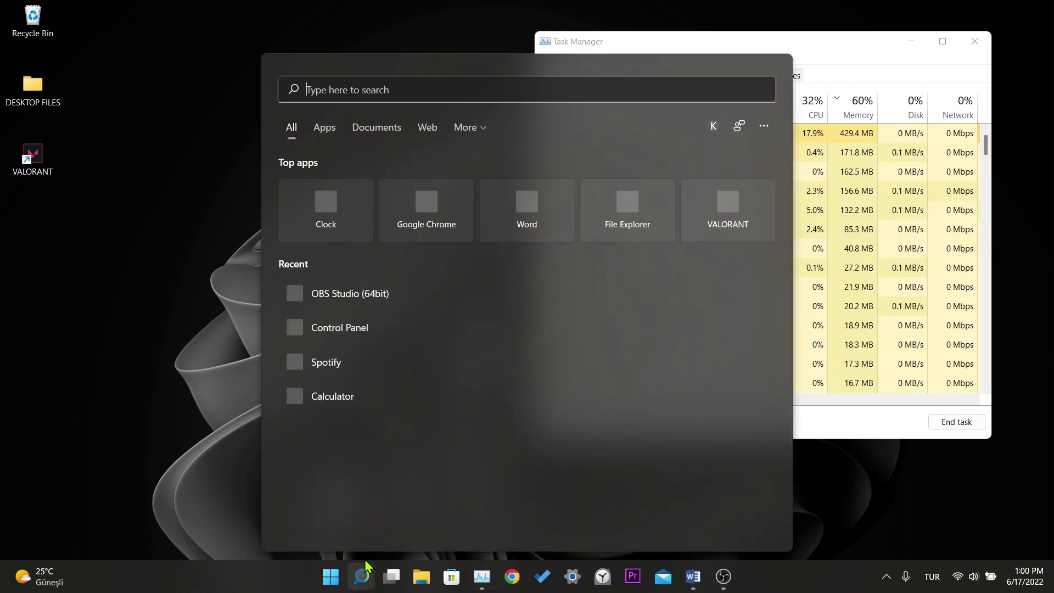
{"action": "type", "text": "control"}
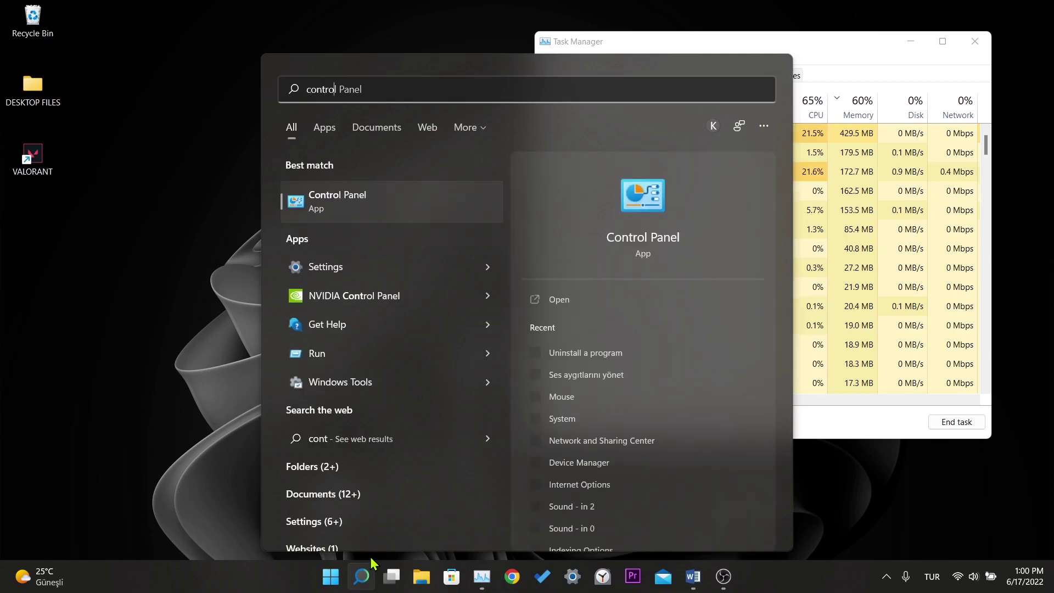
{"action": "left_click", "coordinate": [349, 215]}
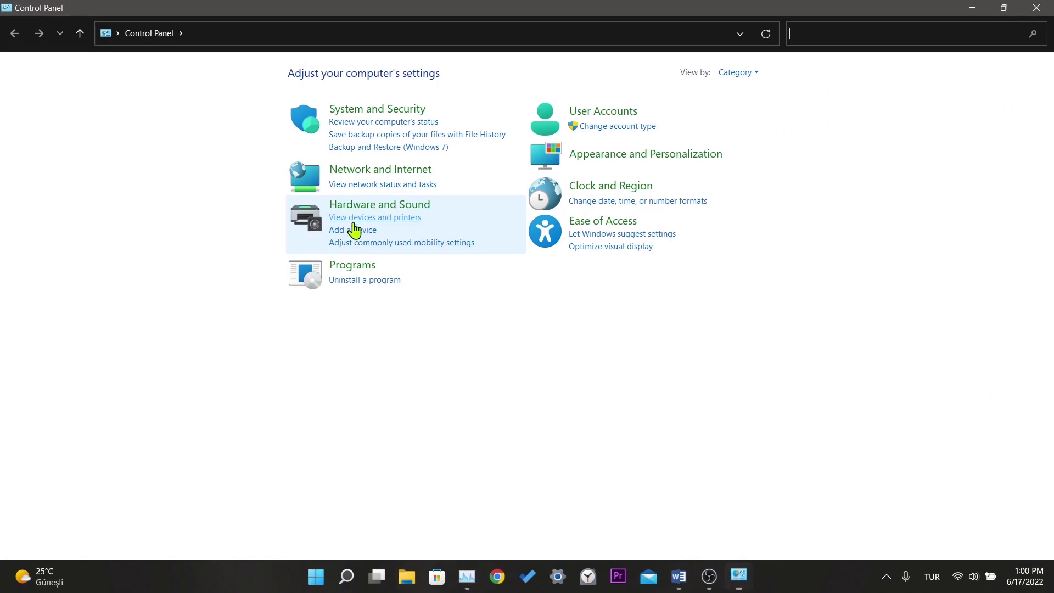
In Uninstall a program, find Razer Cortex and choose Uninstall on it.
{"action": "left_click", "coordinate": [376, 281]}
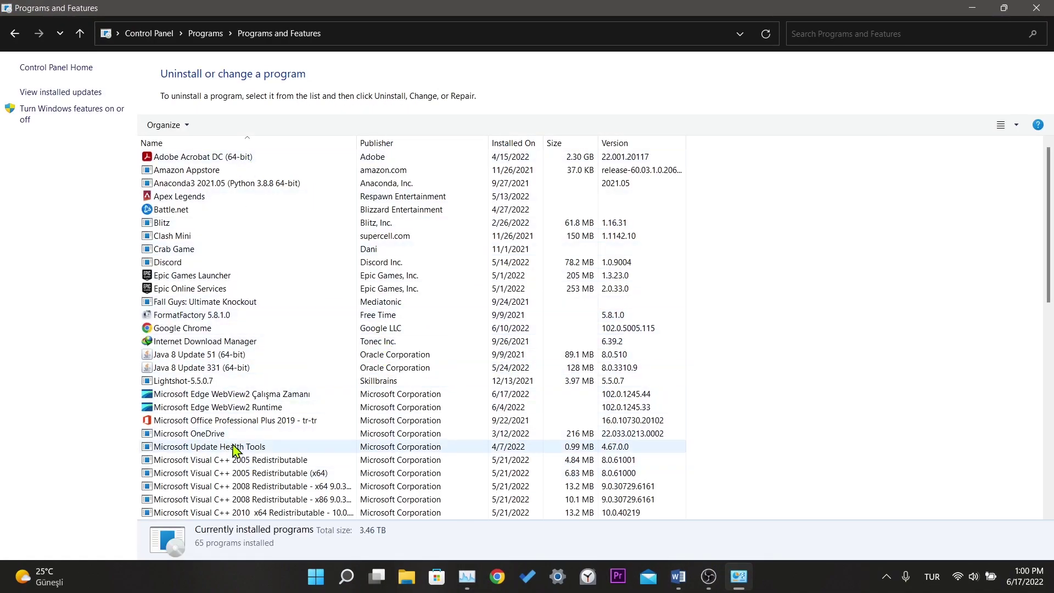
{"action": "scroll", "coordinate": [278, 405], "scroll_direction": "down", "scroll_amount": 7}
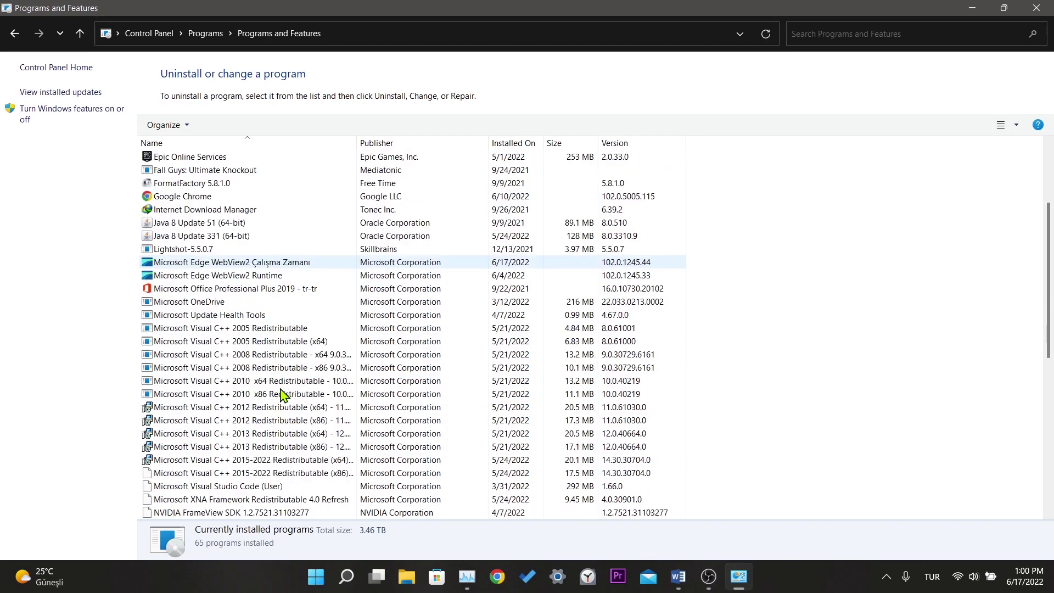
{"action": "scroll", "coordinate": [281, 394], "scroll_direction": "down", "scroll_amount": 2}
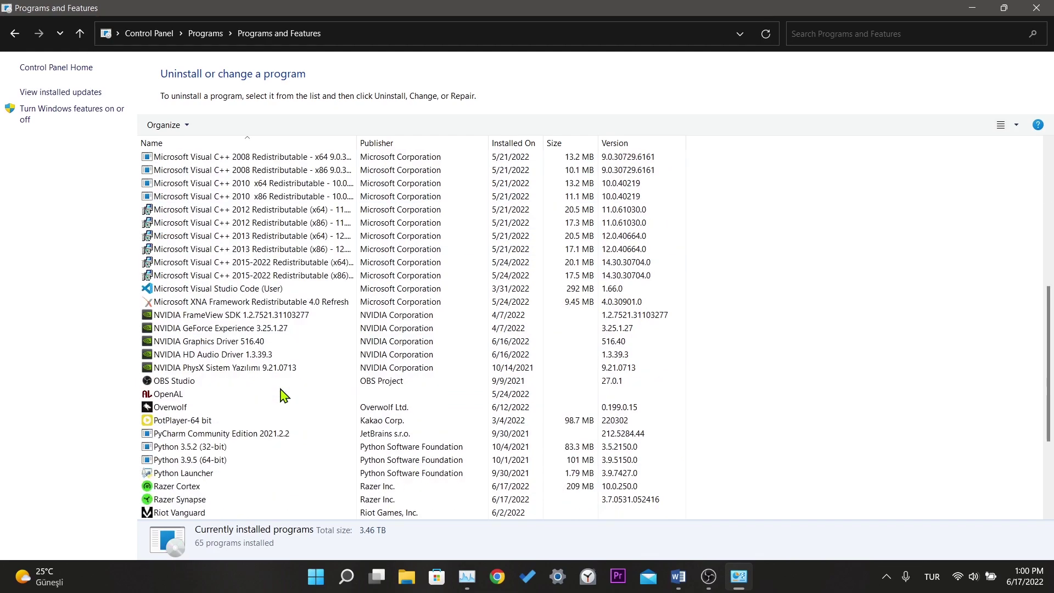
{"action": "scroll", "coordinate": [281, 394], "scroll_direction": "down", "scroll_amount": 2}
{"action": "left_click", "coordinate": [201, 423]}
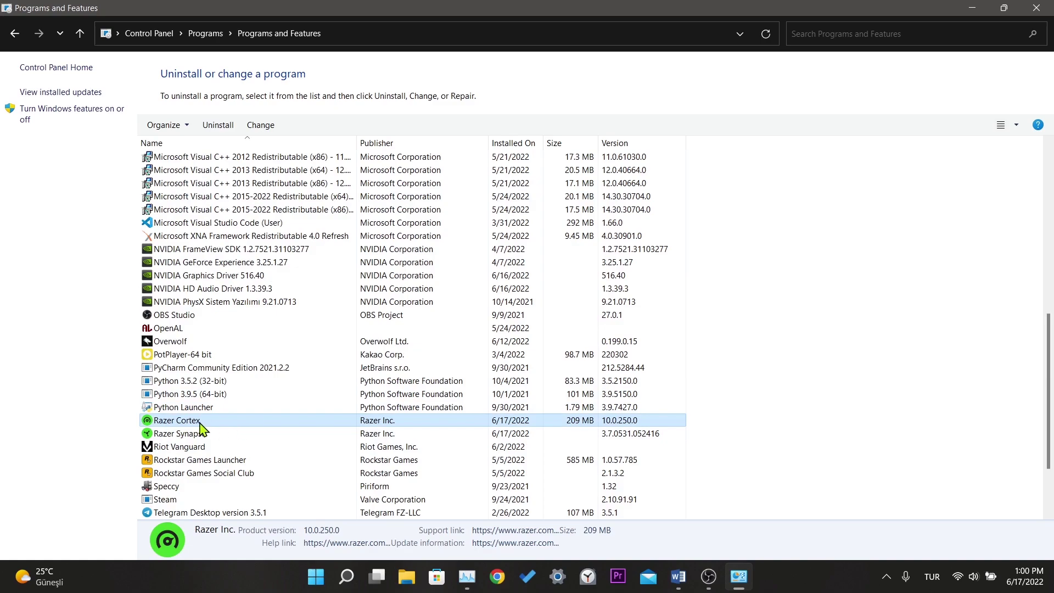
{"action": "right_click", "coordinate": [232, 424]}
{"action": "left_click", "coordinate": [292, 430]}
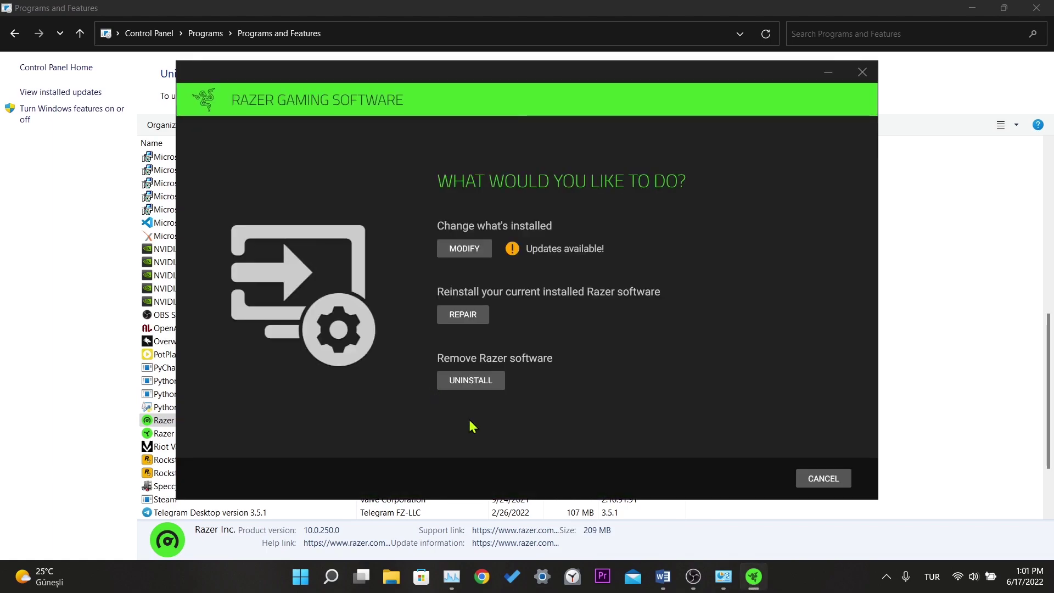
Uninstall only Razer Cortex, leaving Razer Synapse unticked, then close the uninstaller and Programs and Features.
{"action": "left_click", "coordinate": [476, 380]}
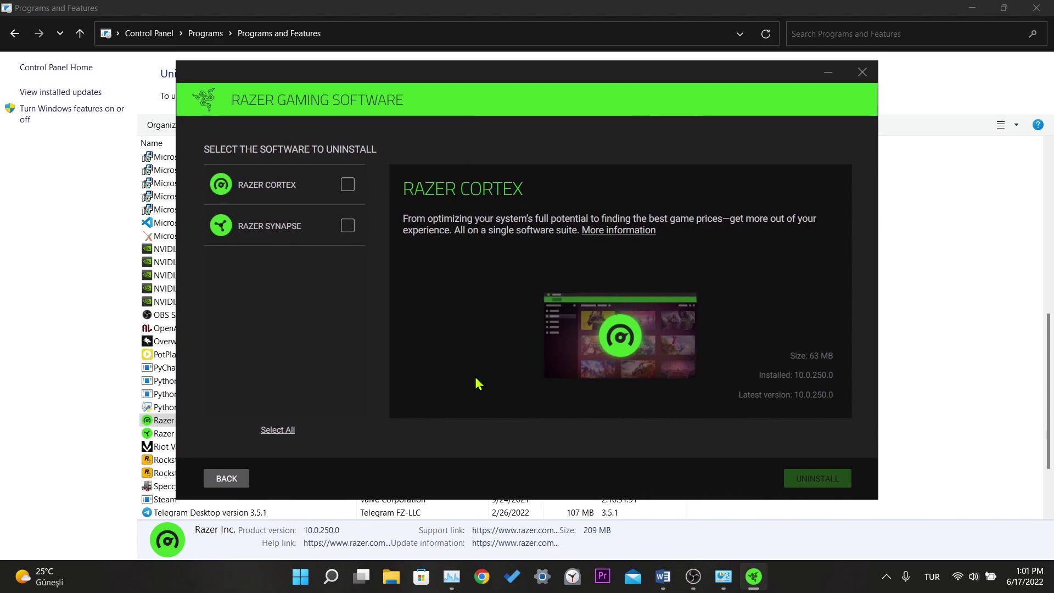
{"action": "left_click", "coordinate": [347, 185]}
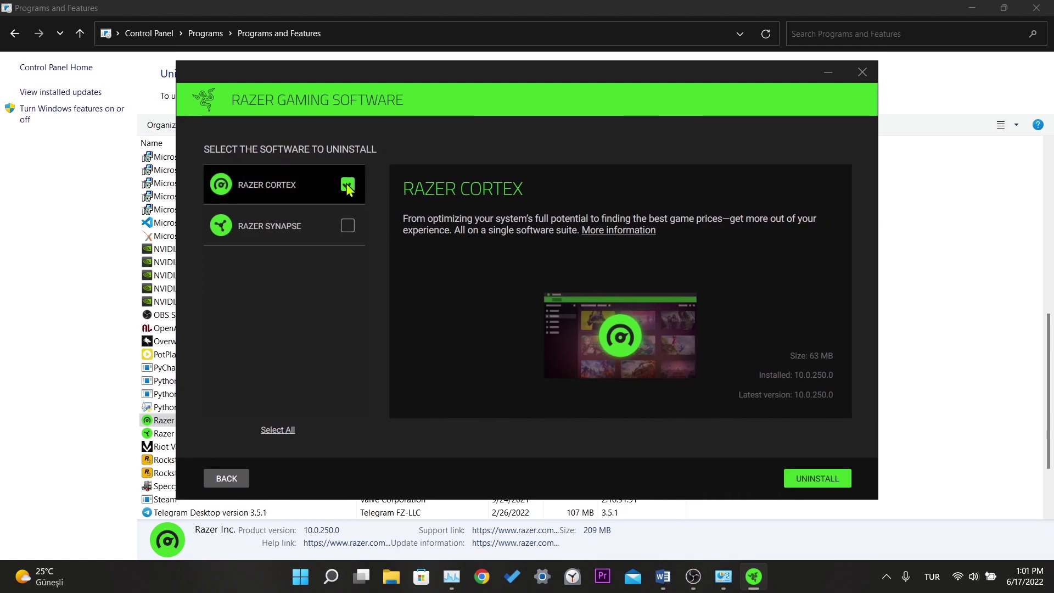
{"action": "left_click", "coordinate": [348, 225]}
{"action": "left_click", "coordinate": [348, 226]}
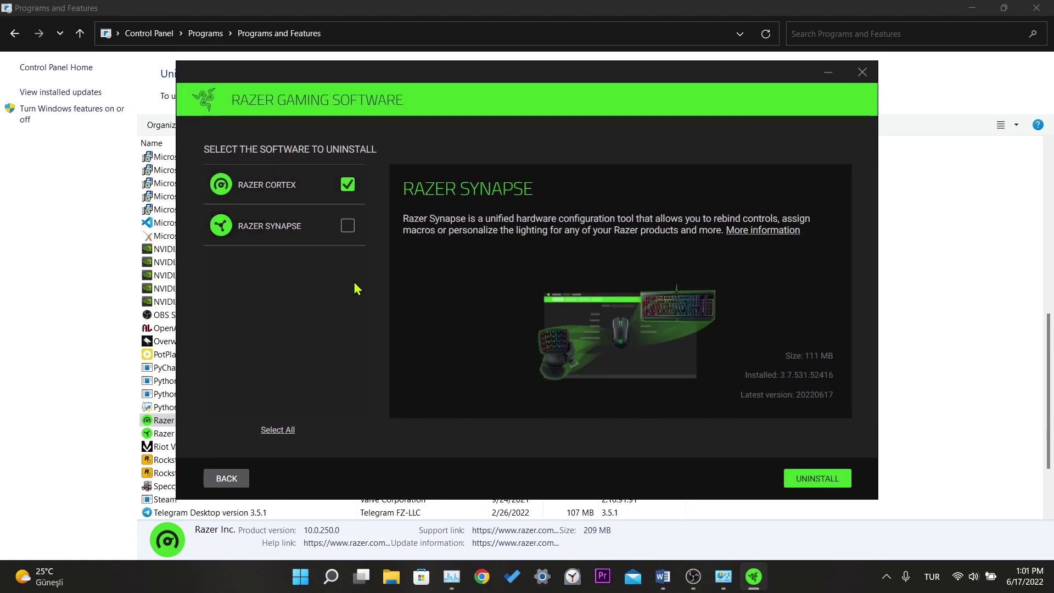
{"action": "left_click", "coordinate": [820, 476]}
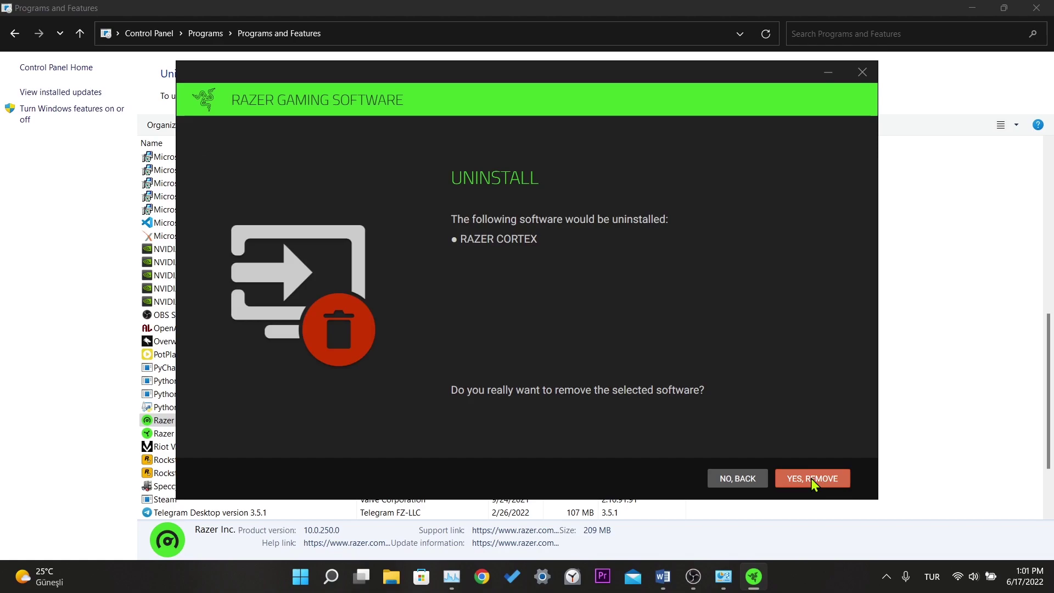
{"action": "left_click", "coordinate": [811, 479]}
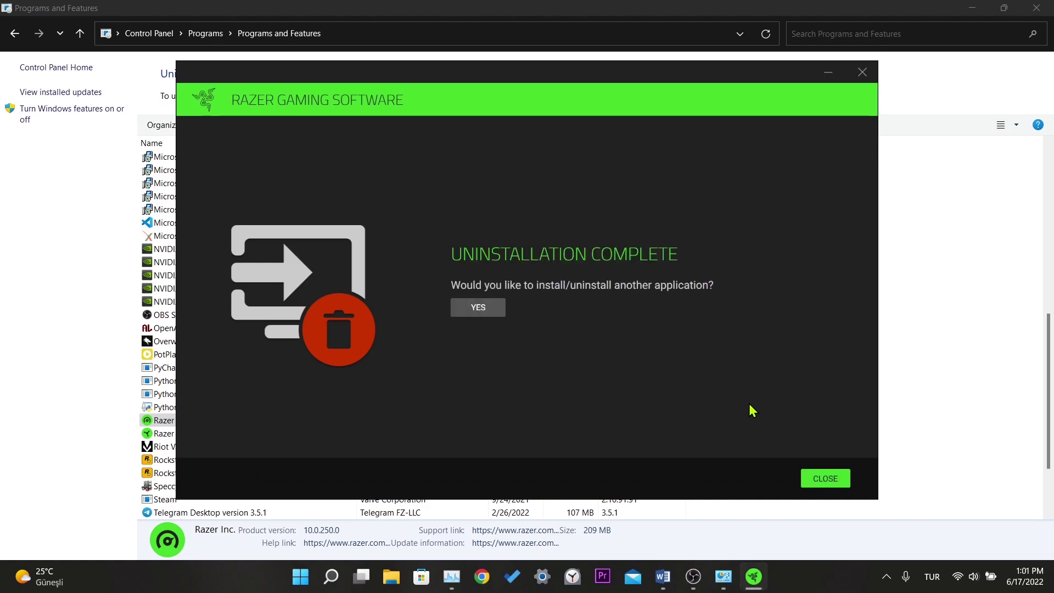
{"action": "left_click", "coordinate": [826, 478]}
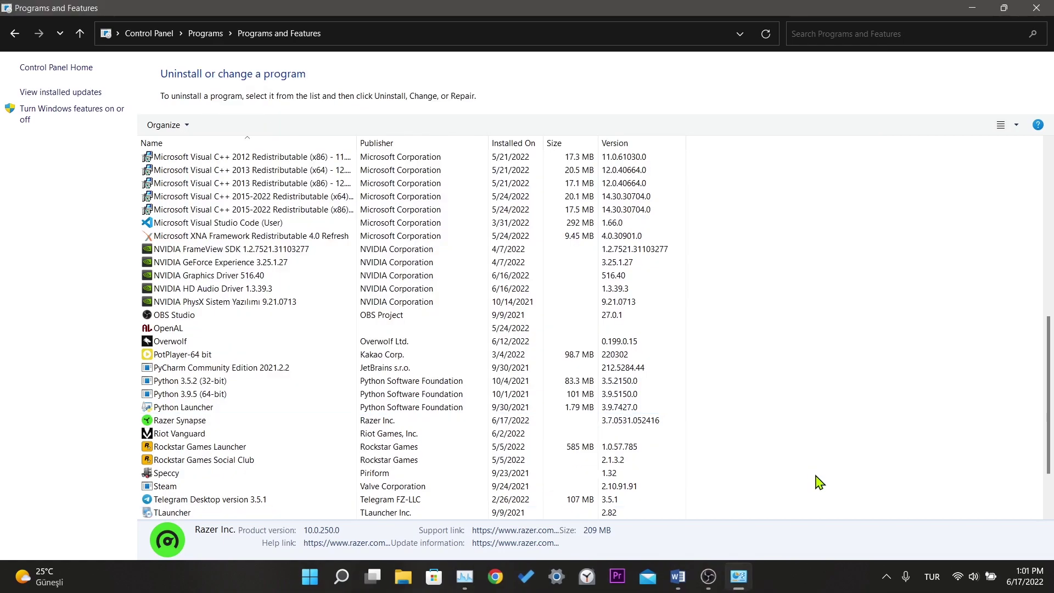
{"action": "left_click", "coordinate": [1039, 7]}
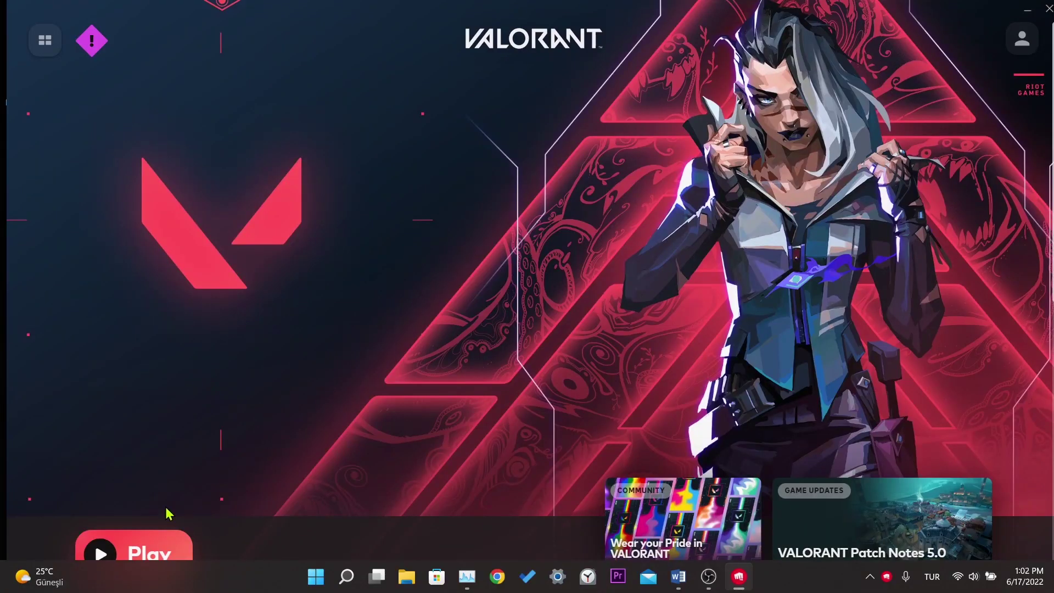
Press Play in the VALORANT launcher to start the game.
{"action": "left_click", "coordinate": [130, 554]}
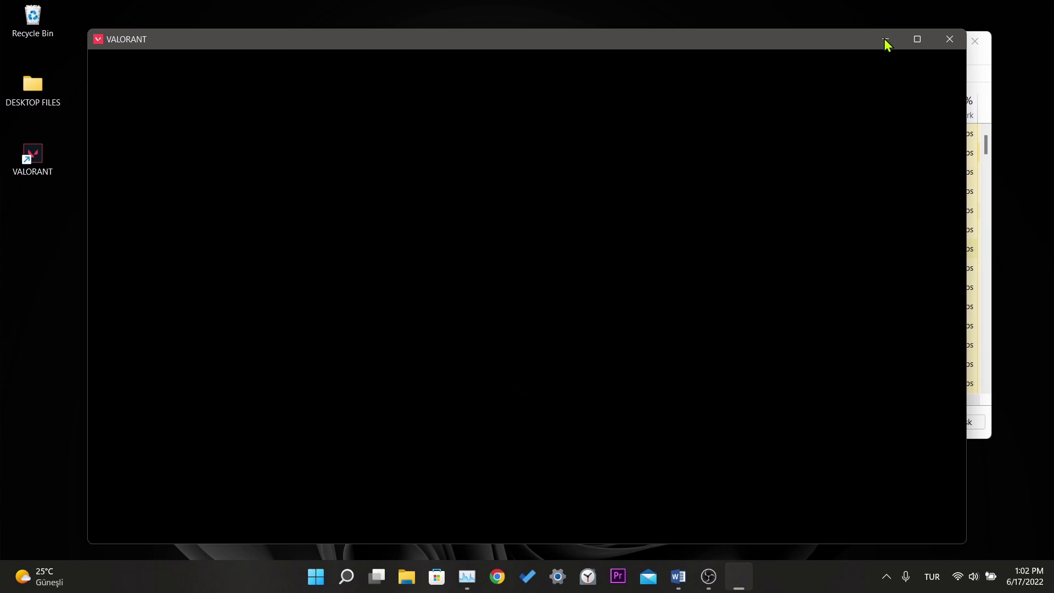
In Task Manager, expand the VALORANT group and jump to its entries in Details.
{"action": "left_click", "coordinate": [982, 102]}
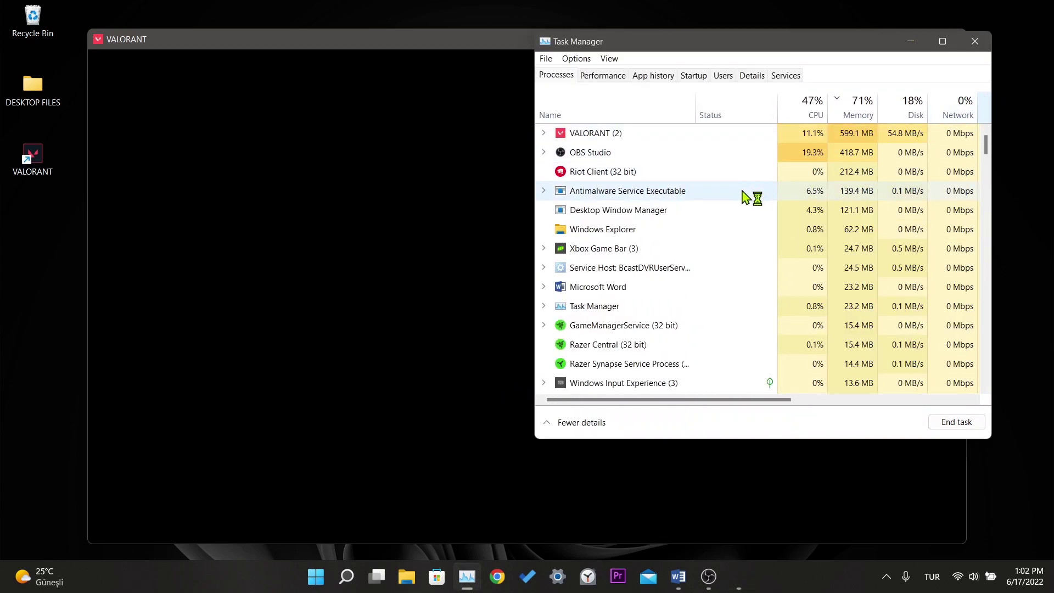
{"action": "right_click", "coordinate": [576, 134]}
{"action": "left_click", "coordinate": [544, 135]}
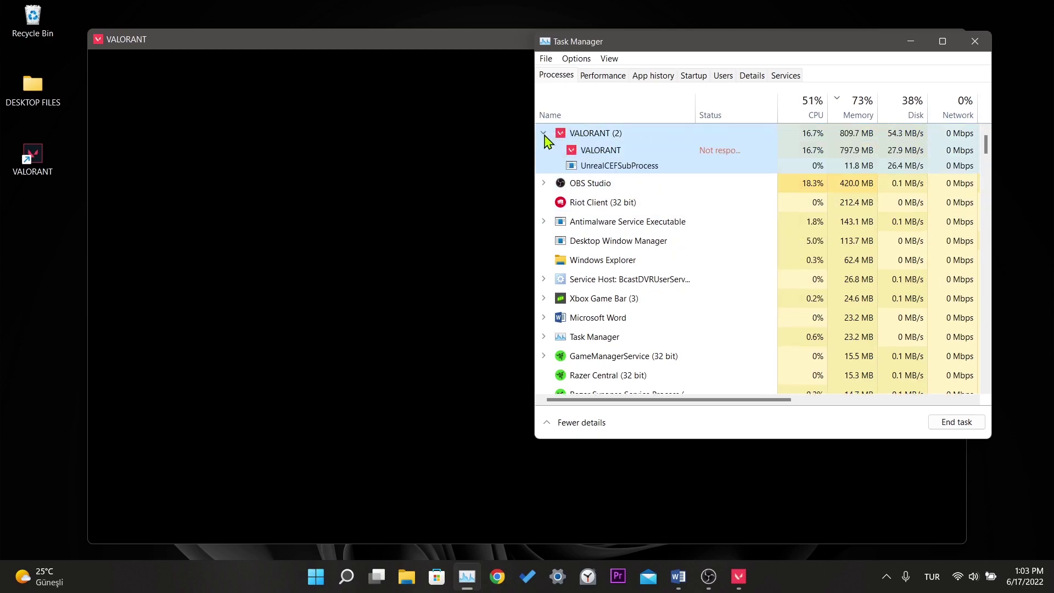
{"action": "left_click", "coordinate": [647, 157]}
{"action": "right_click", "coordinate": [686, 156]}
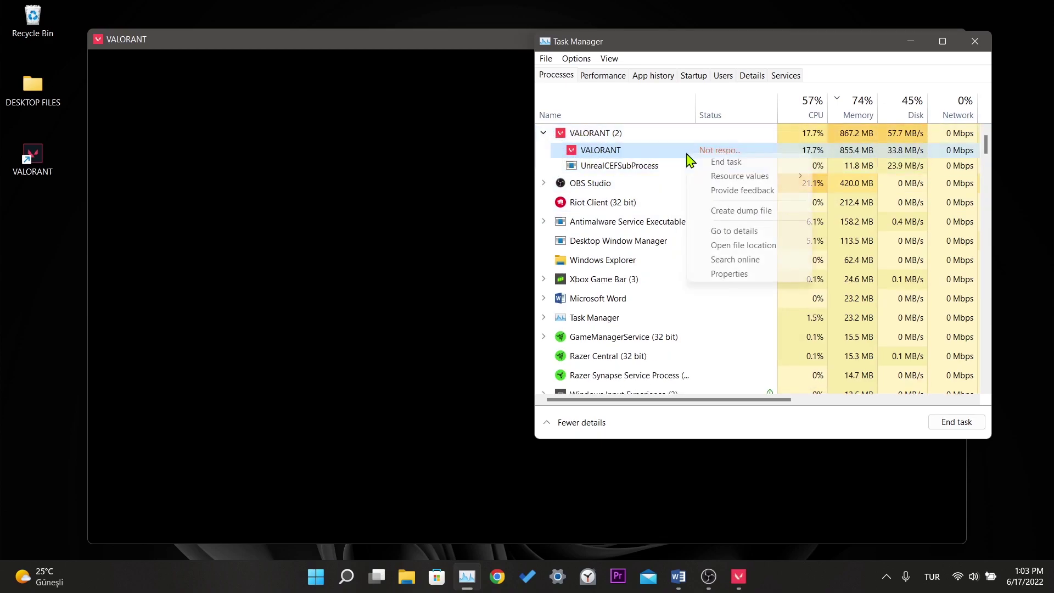
{"action": "left_click", "coordinate": [746, 231]}
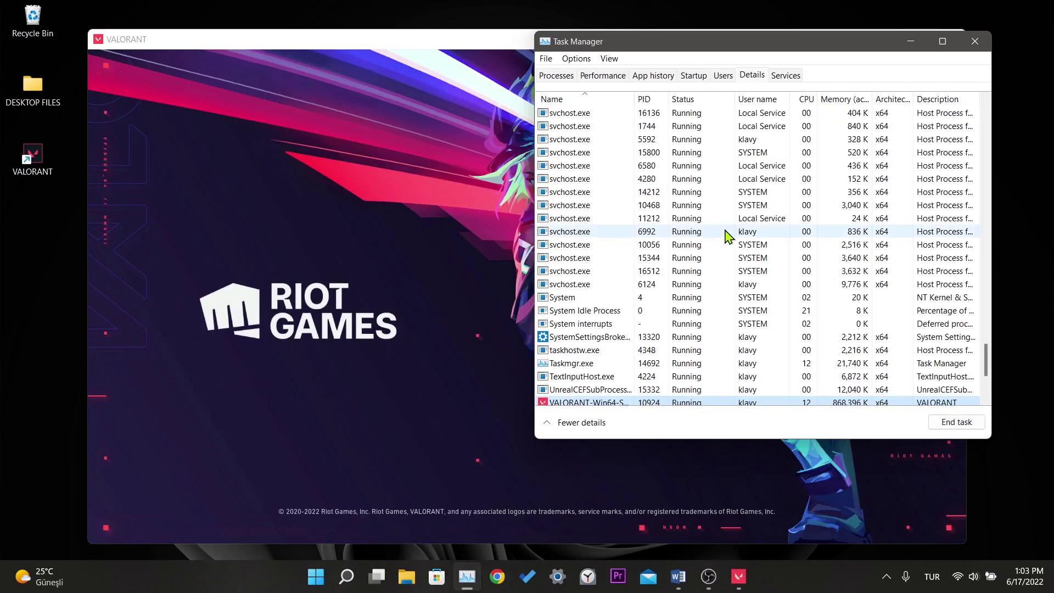
{"action": "scroll", "coordinate": [700, 268], "scroll_direction": "down", "scroll_amount": 2}
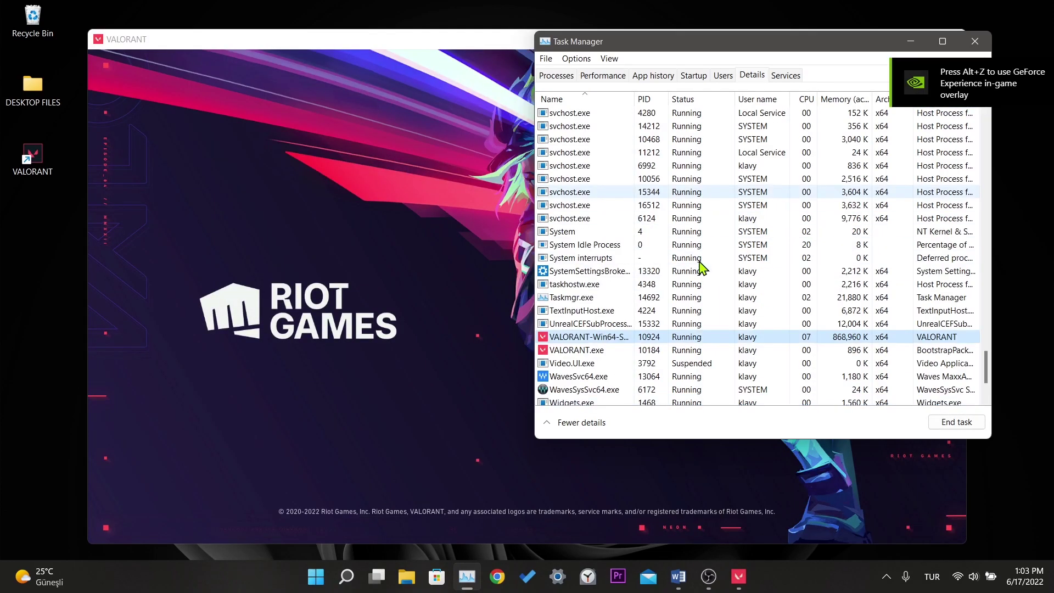
{"action": "scroll", "coordinate": [700, 267], "scroll_direction": "down", "scroll_amount": 2}
Set VALORANT-Win64-Shipping's priority to Above normal and confirm the change.
{"action": "left_click", "coordinate": [597, 283]}
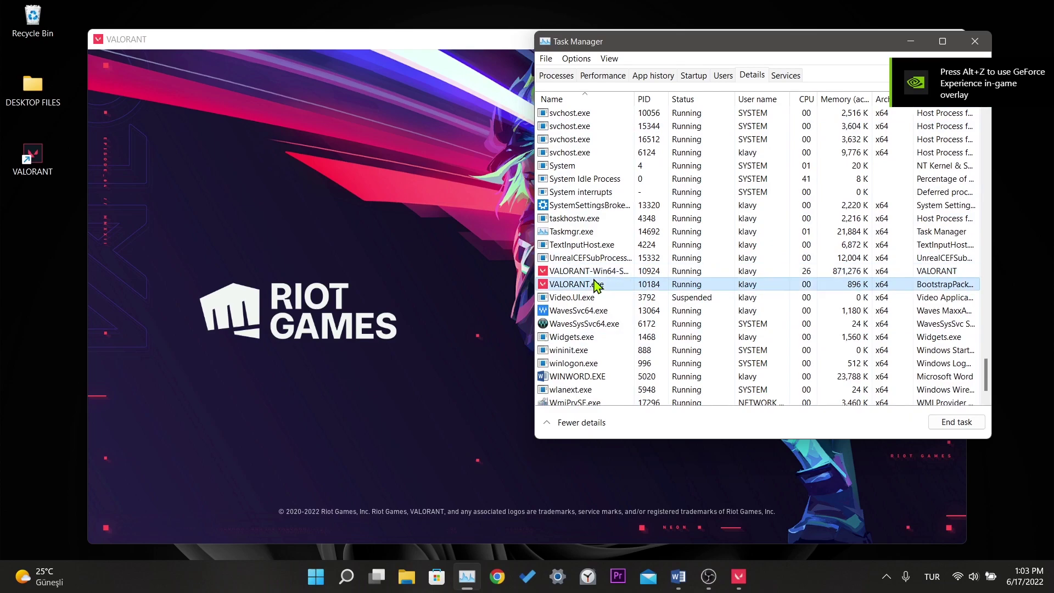
{"action": "left_click", "coordinate": [601, 271]}
{"action": "right_click", "coordinate": [602, 273]}
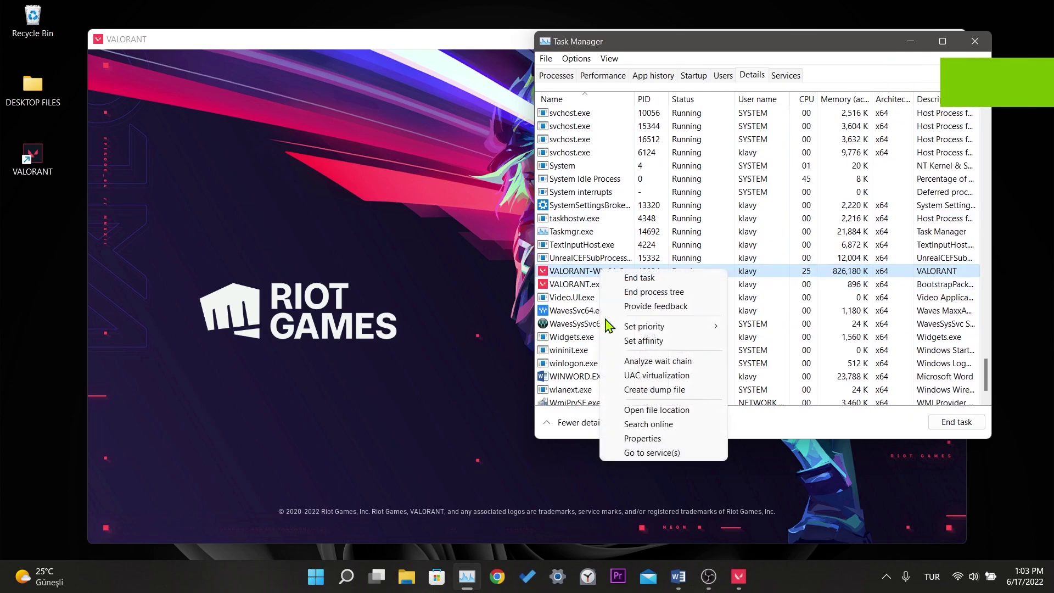
{"action": "mouse_move", "coordinate": [667, 333]}
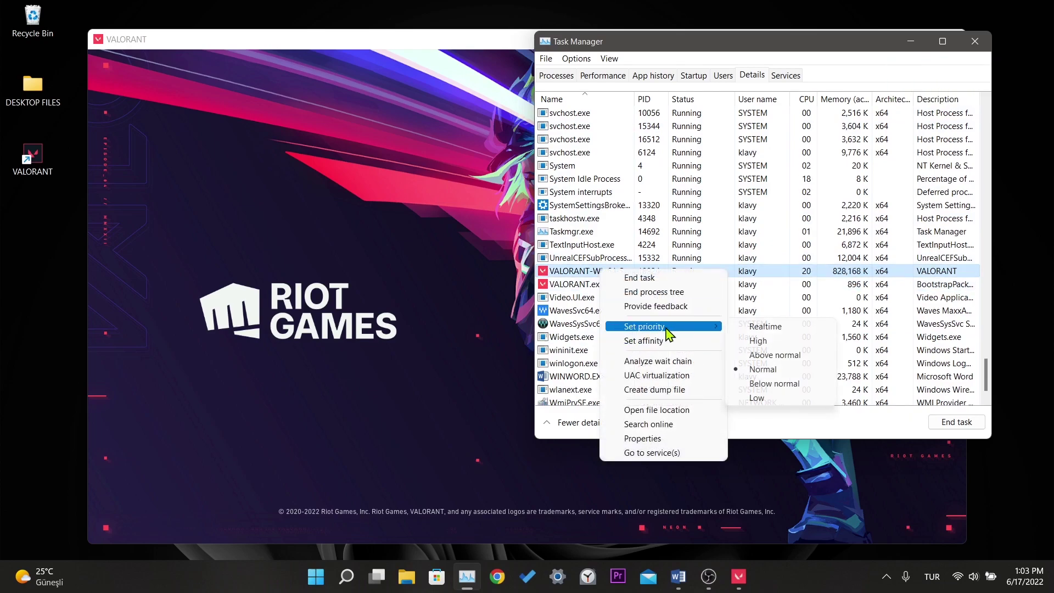
{"action": "left_click", "coordinate": [747, 359]}
{"action": "left_click", "coordinate": [549, 310]}
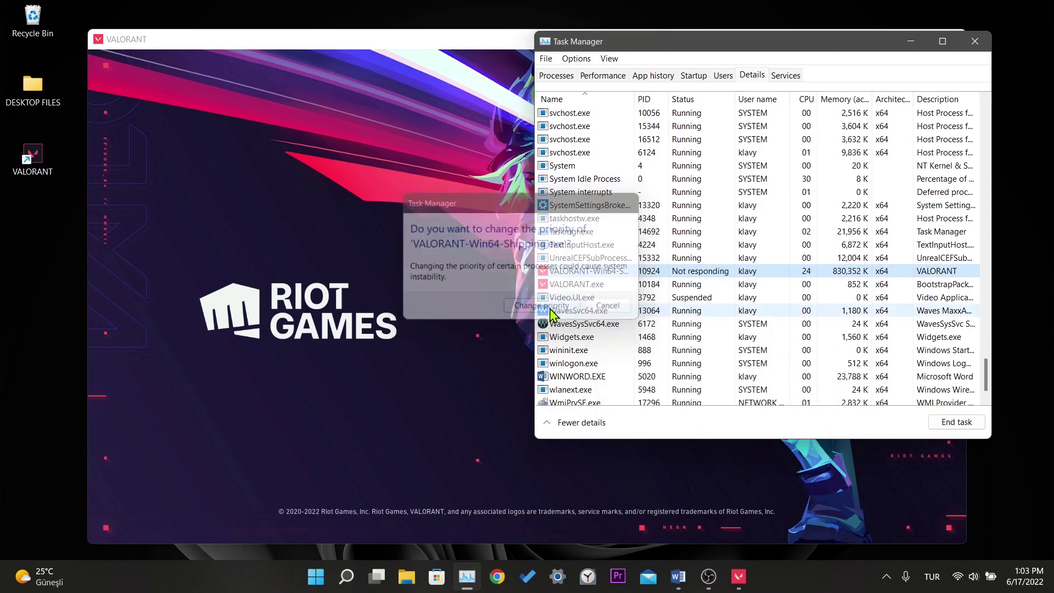
Raise VALORANT.exe's priority to High, confirm, and return to the Processes tab.
{"action": "right_click", "coordinate": [597, 284]}
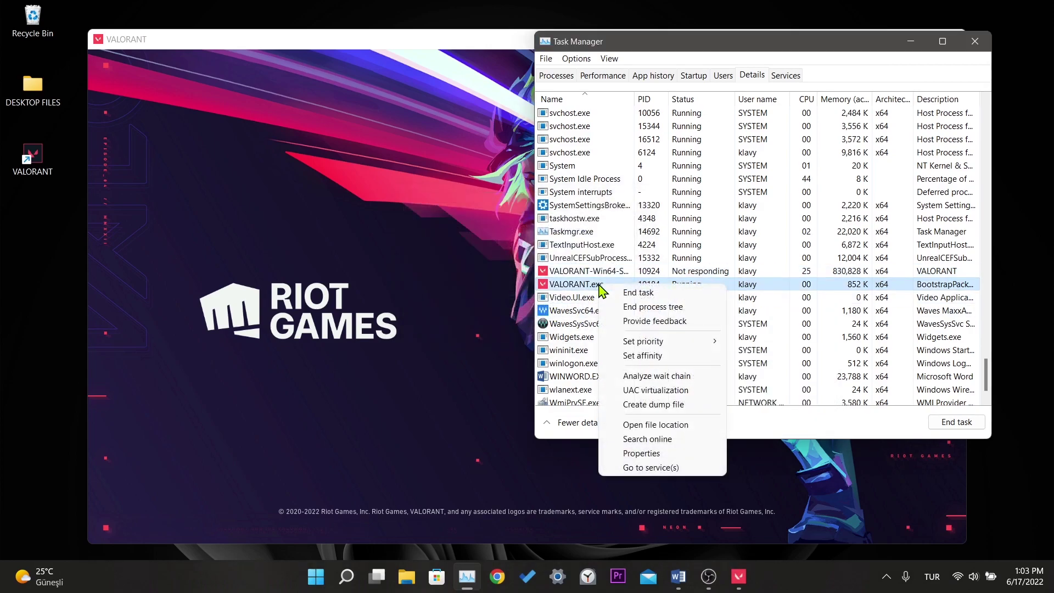
{"action": "mouse_move", "coordinate": [686, 347]}
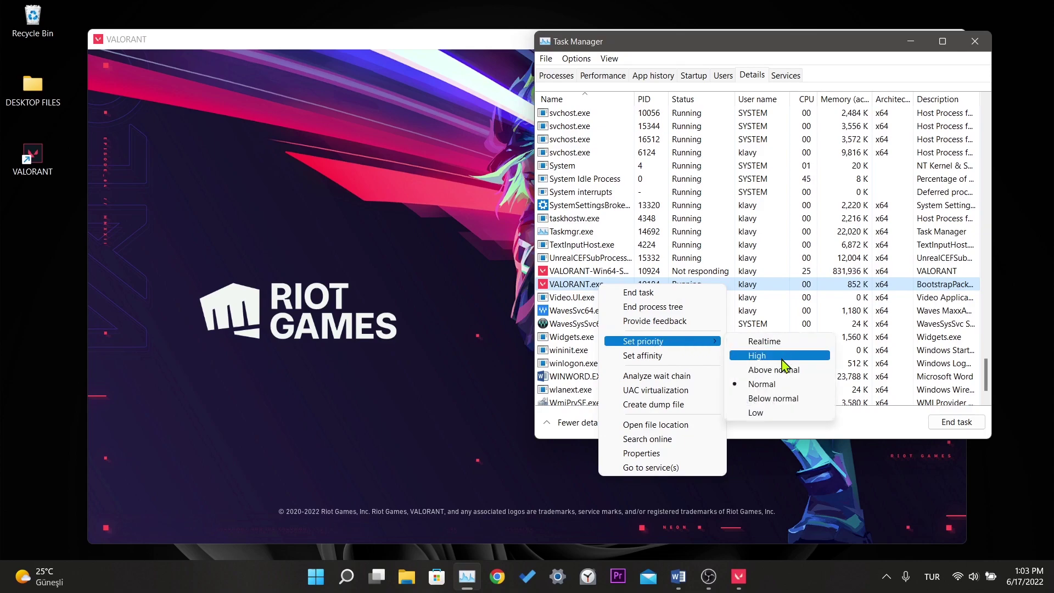
{"action": "left_click", "coordinate": [766, 370]}
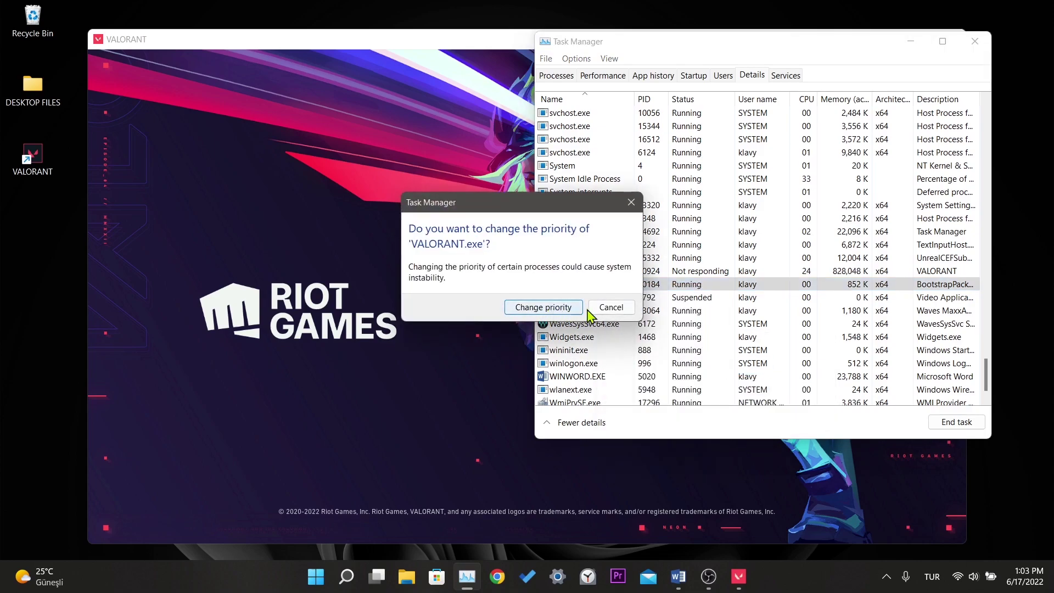
{"action": "left_click", "coordinate": [546, 307]}
{"action": "left_click", "coordinate": [604, 271]}
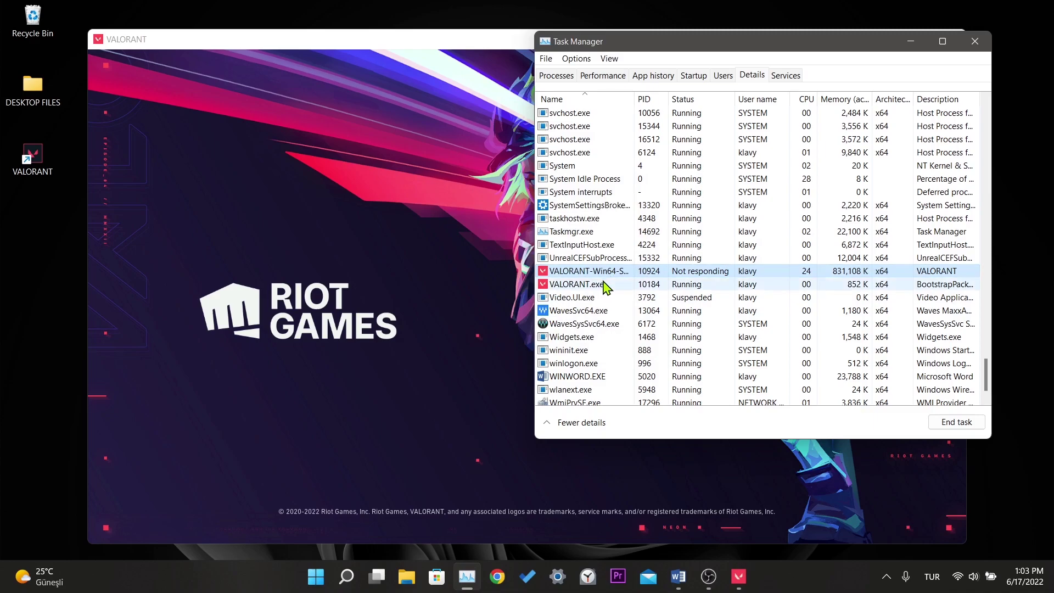
{"action": "left_click", "coordinate": [604, 284]}
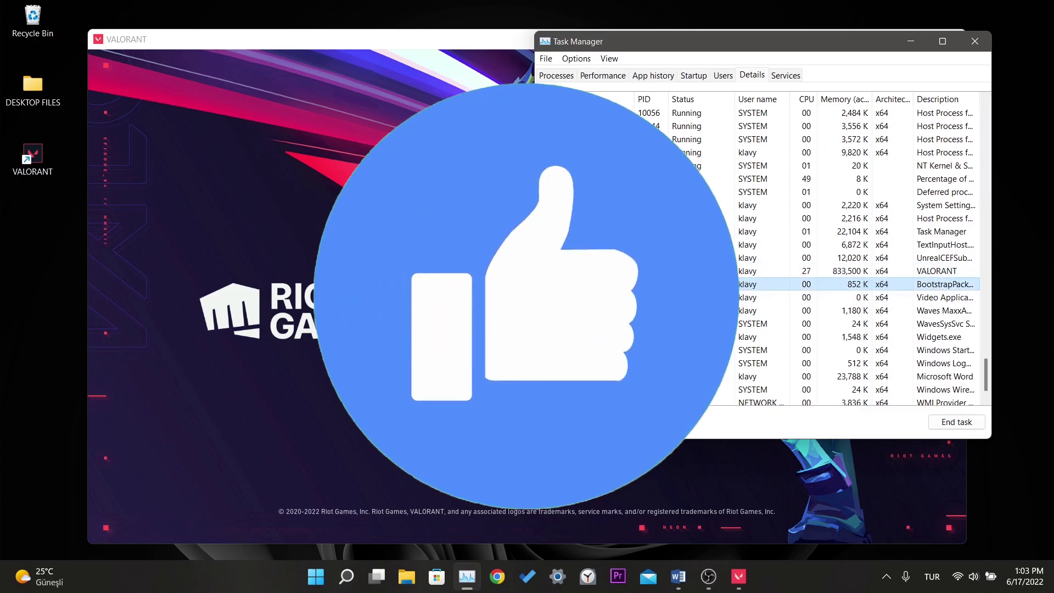
{"action": "left_click", "coordinate": [566, 77]}
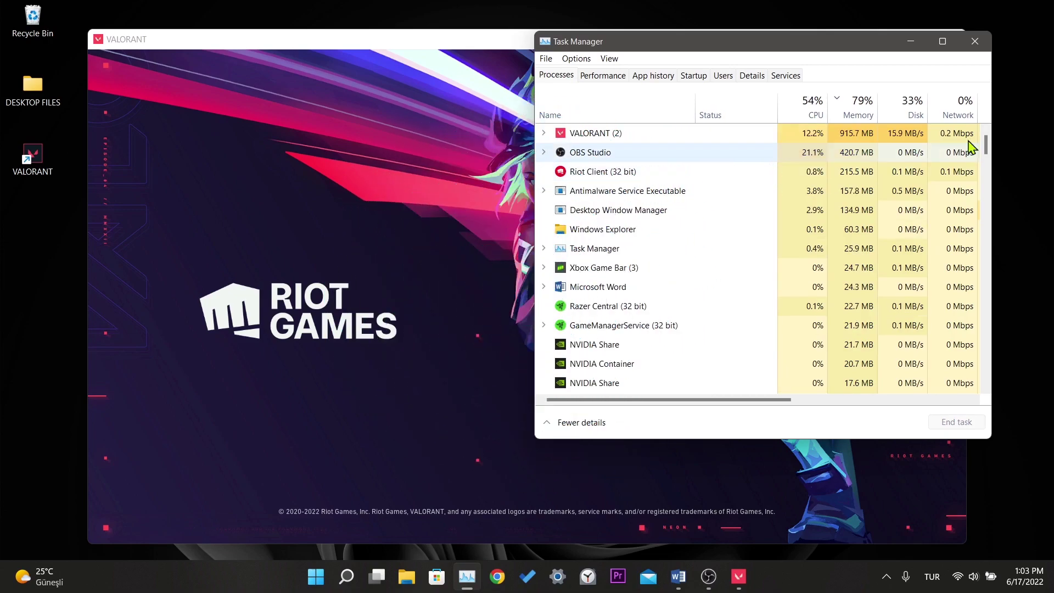
Close Task Manager and VALORANT, then review the NVIDIA, AMD and Intel driver tabs in Chrome.
{"action": "left_click", "coordinate": [975, 43]}
{"action": "left_click", "coordinate": [952, 39]}
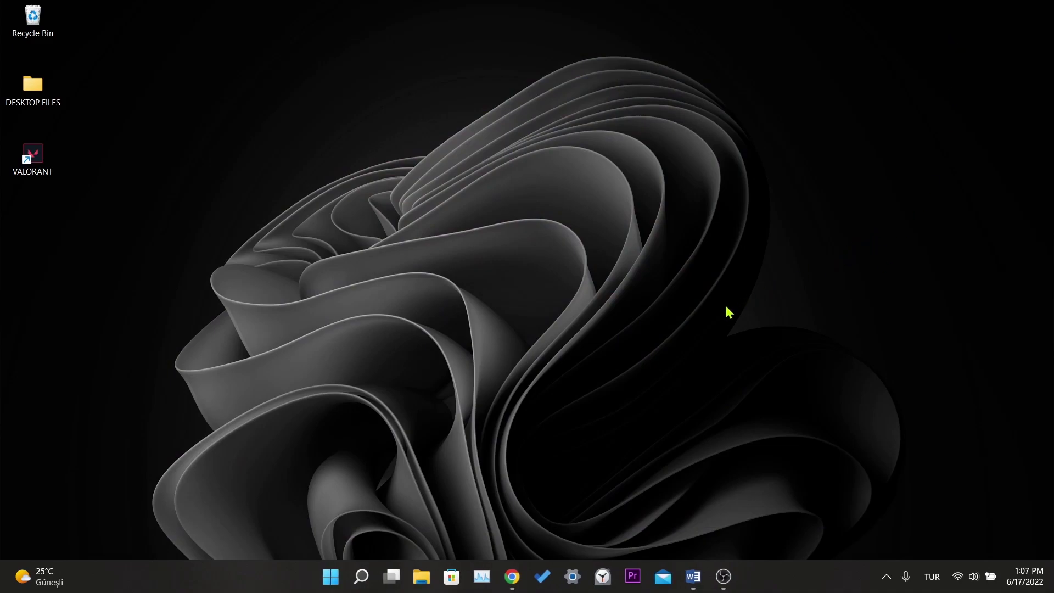
{"action": "left_click", "coordinate": [511, 576]}
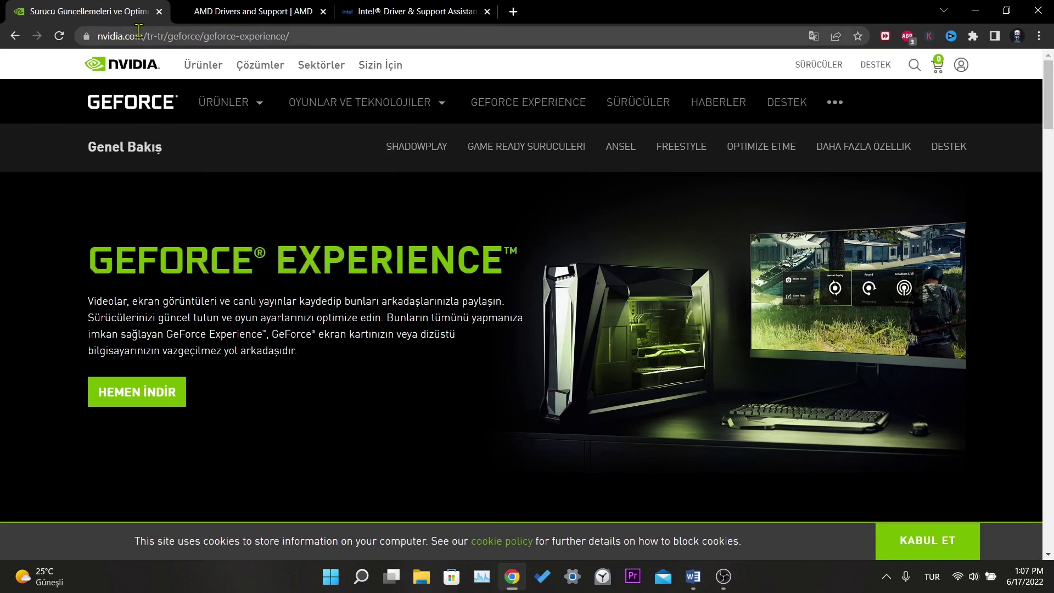
{"action": "left_click_drag", "start_coordinate": [306, 40], "coordinate": [126, 40]}
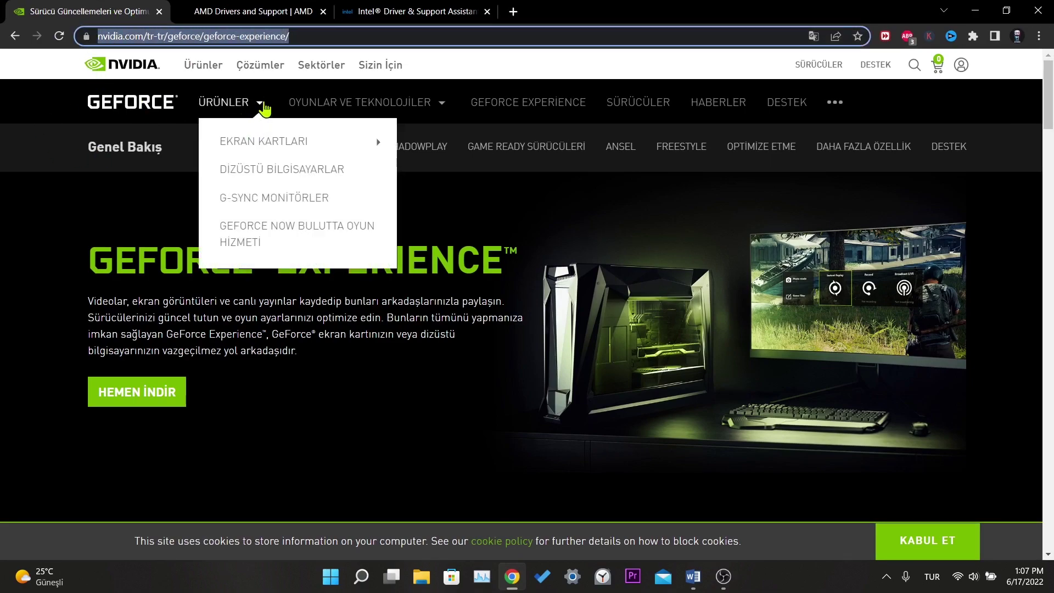
{"action": "left_click", "coordinate": [266, 8]}
{"action": "scroll", "coordinate": [345, 281], "scroll_direction": "down", "scroll_amount": 2}
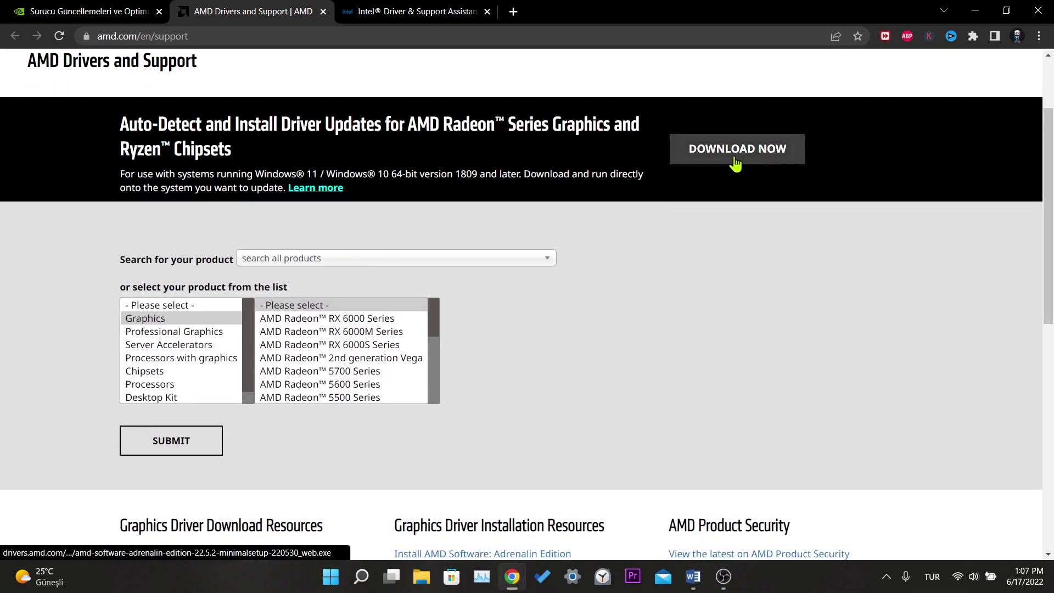
{"action": "left_click", "coordinate": [385, 11]}
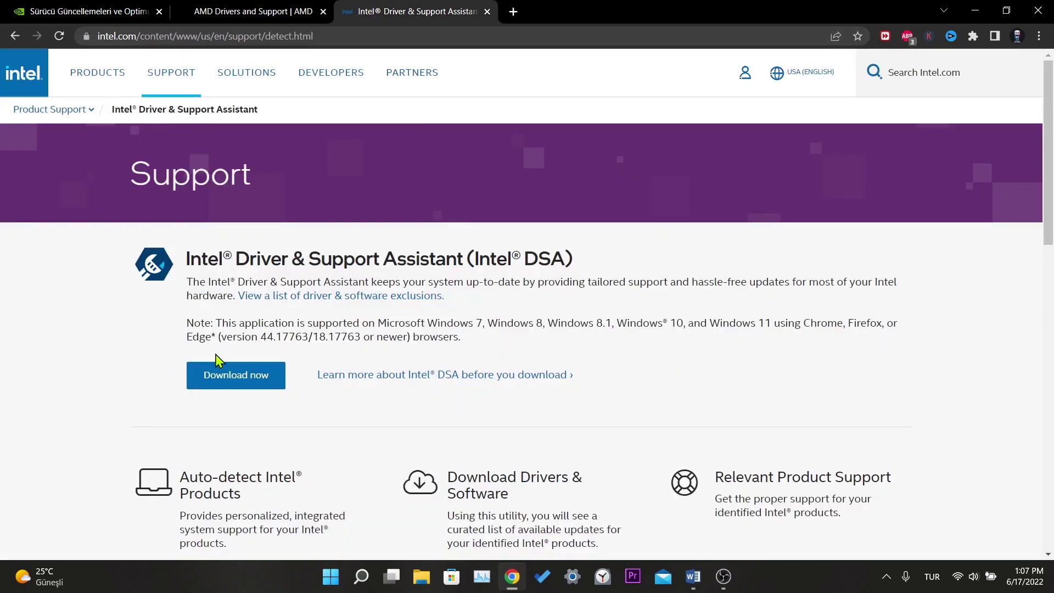
{"action": "left_click", "coordinate": [44, 8]}
Launch dxdiag and view the Intel UHD Graphics 630 and NVIDIA GeForce GTX 1050 display tabs.
{"action": "left_click", "coordinate": [360, 580]}
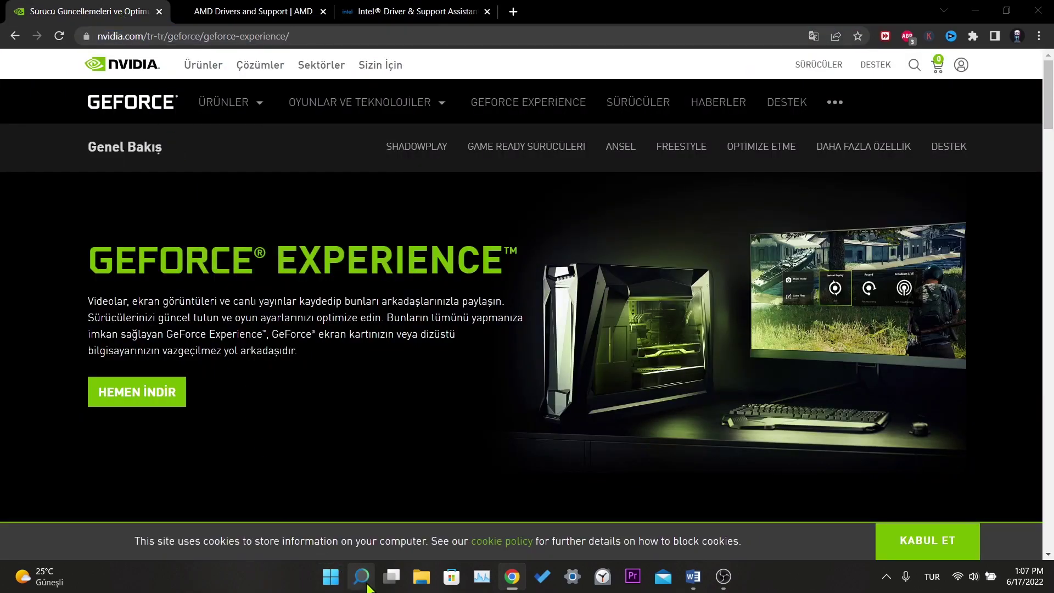
{"action": "type", "text": "d"}
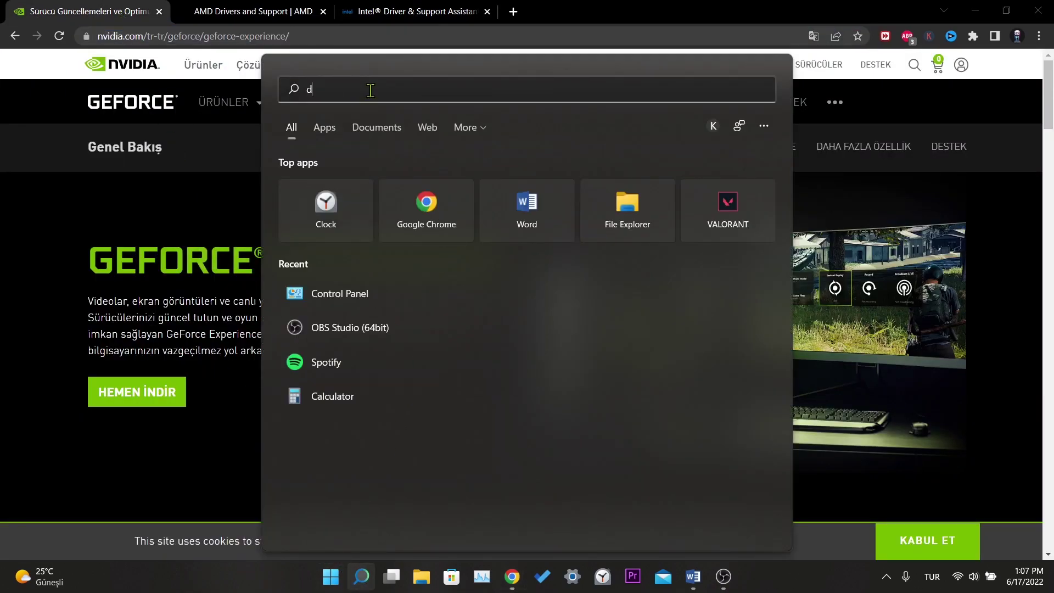
{"action": "type", "text": "xdiag"}
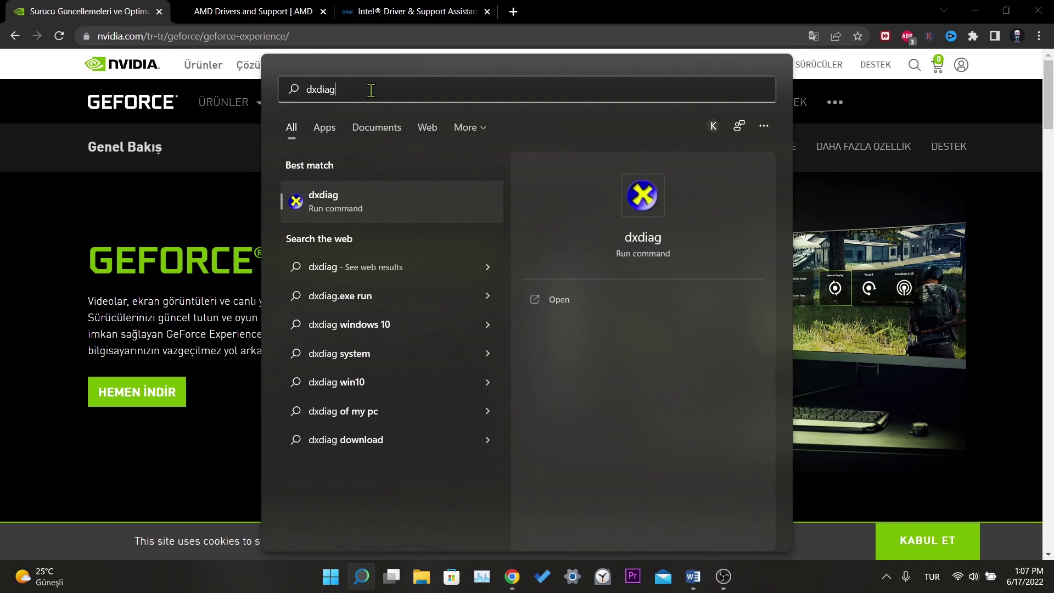
{"action": "key", "text": "Return"}
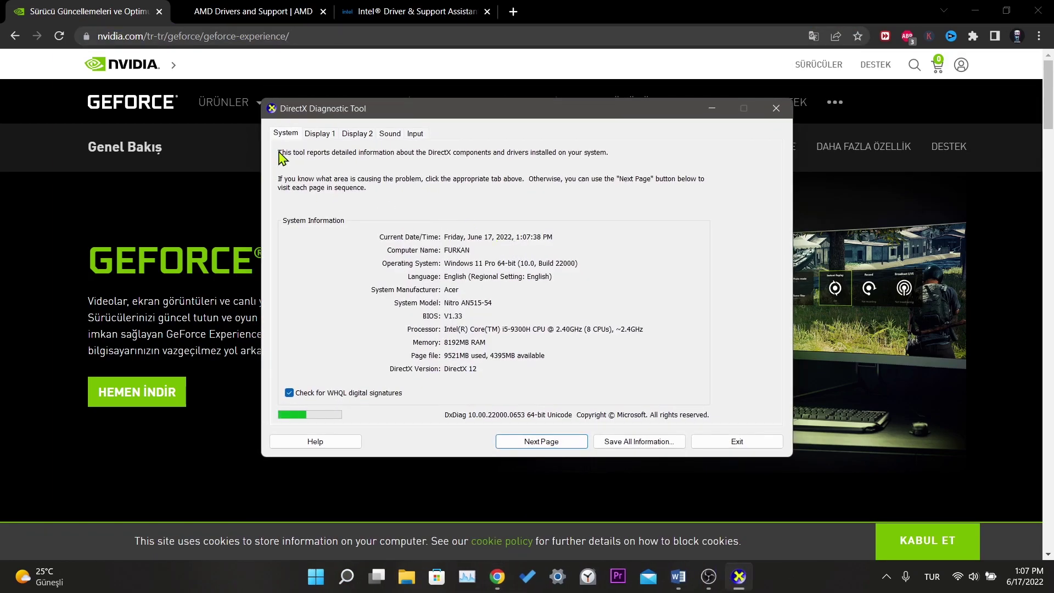
{"action": "left_click", "coordinate": [323, 135]}
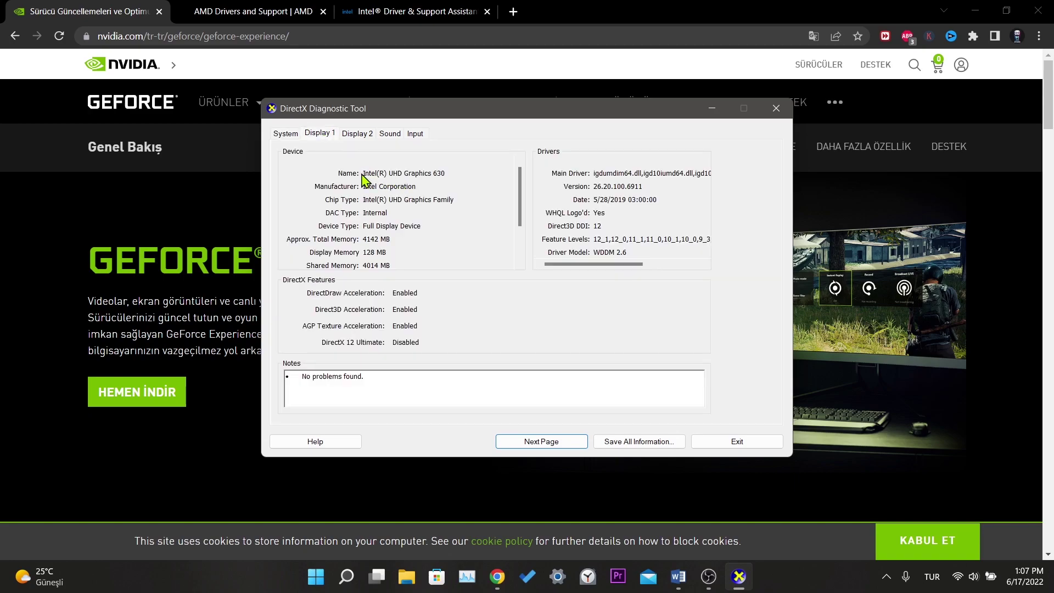
{"action": "left_click", "coordinate": [358, 135]}
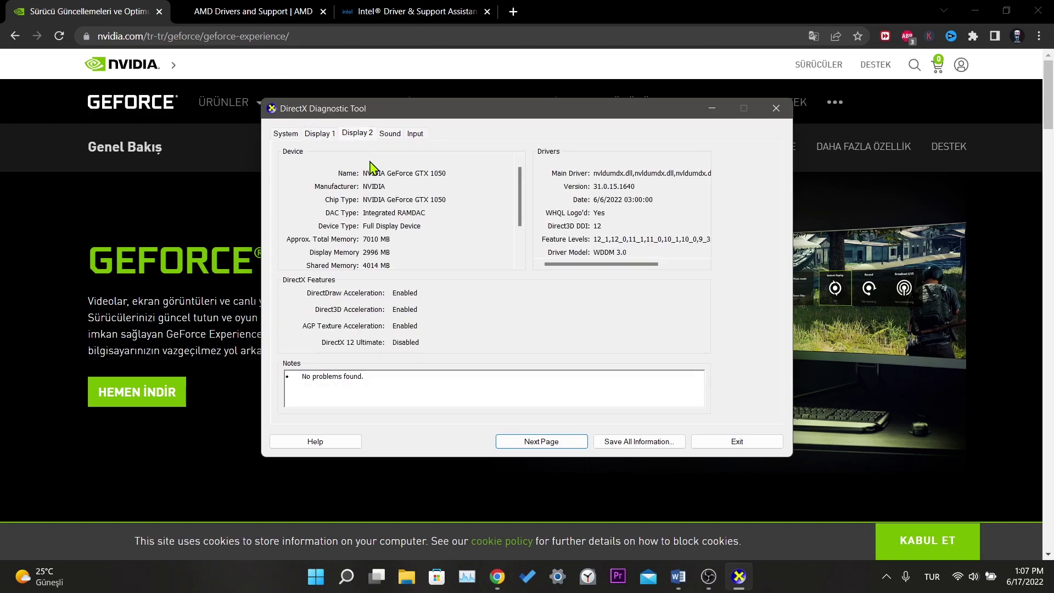
{"action": "left_click", "coordinate": [328, 139]}
Download the GeForce Experience installer from the NVIDIA page and save it to Desktop.
{"action": "left_click", "coordinate": [219, 134]}
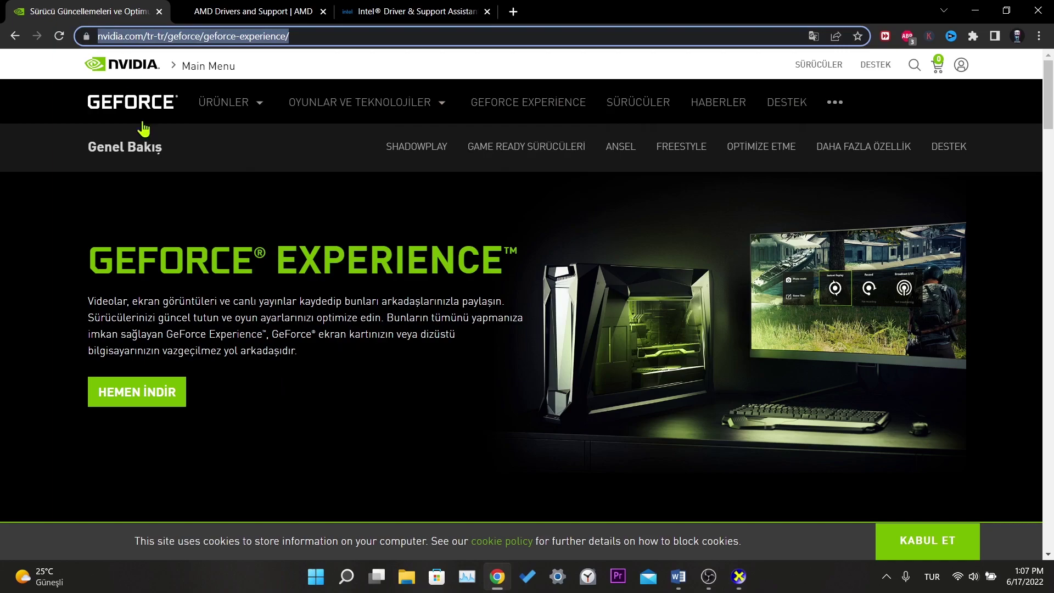
{"action": "left_click", "coordinate": [139, 394]}
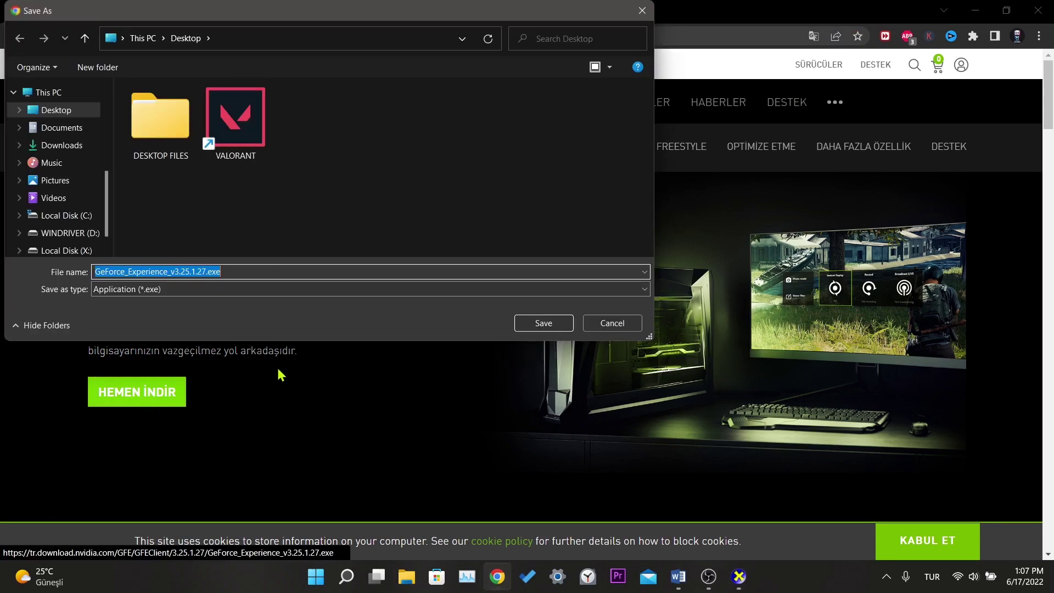
{"action": "left_click", "coordinate": [543, 323]}
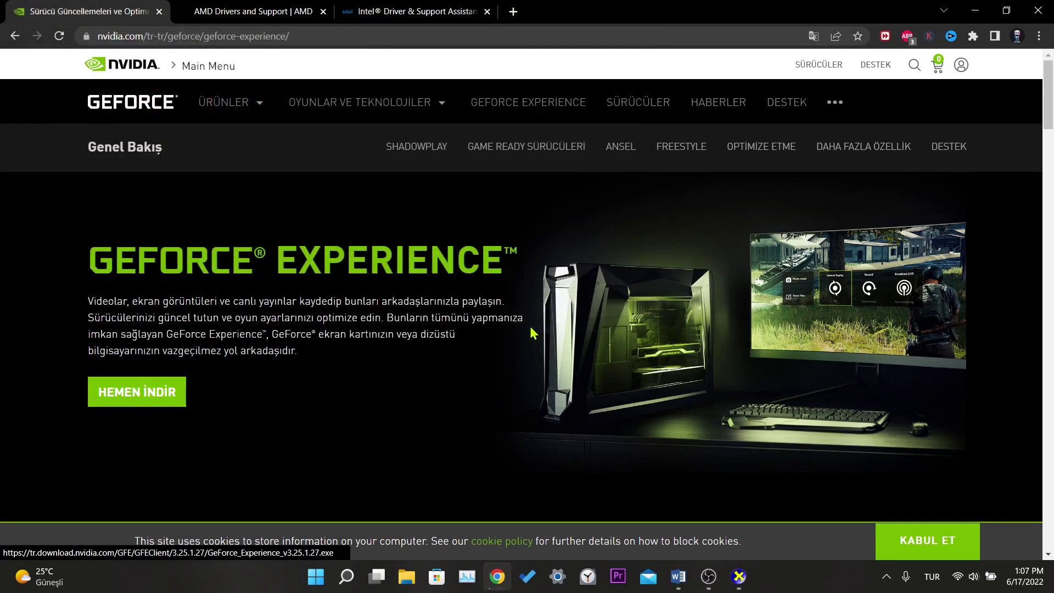
Dismiss the survey and save the Intel Driver & Support Assistant installer to Desktop.
{"action": "left_click", "coordinate": [385, 12]}
{"action": "left_click", "coordinate": [583, 317]}
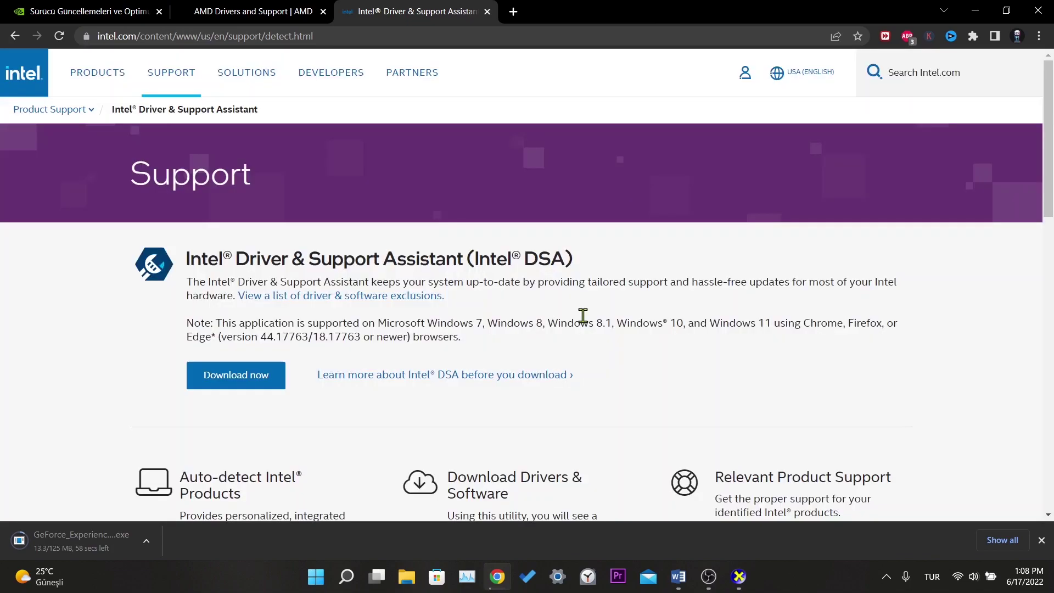
{"action": "left_click", "coordinate": [240, 375]}
{"action": "left_click", "coordinate": [542, 329]}
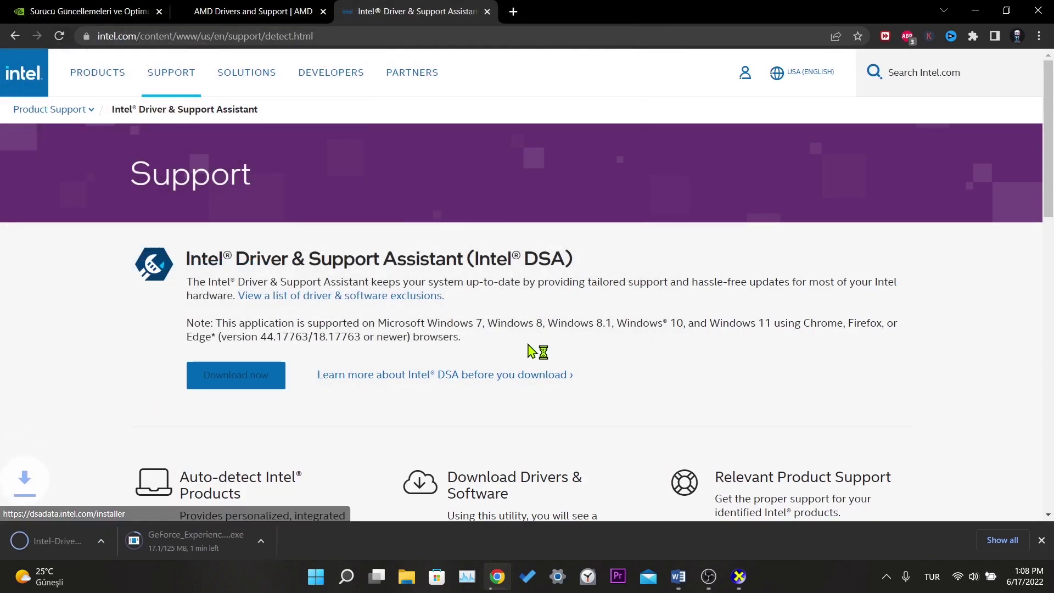
Save the AMD Software auto-detect installer from the AMD Drivers page to Desktop.
{"action": "left_click", "coordinate": [253, 11]}
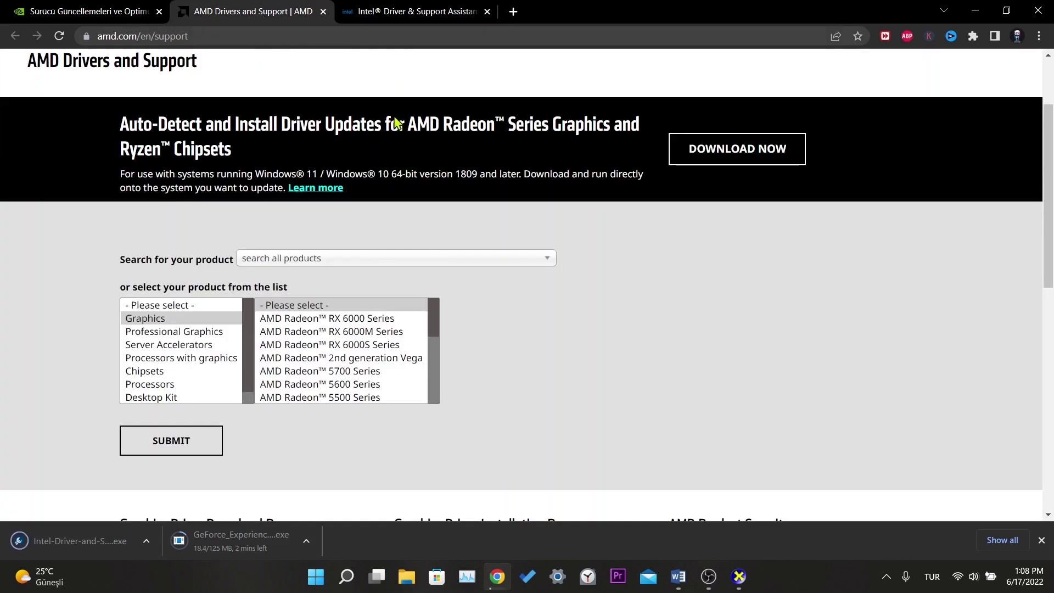
{"action": "left_click", "coordinate": [681, 160]}
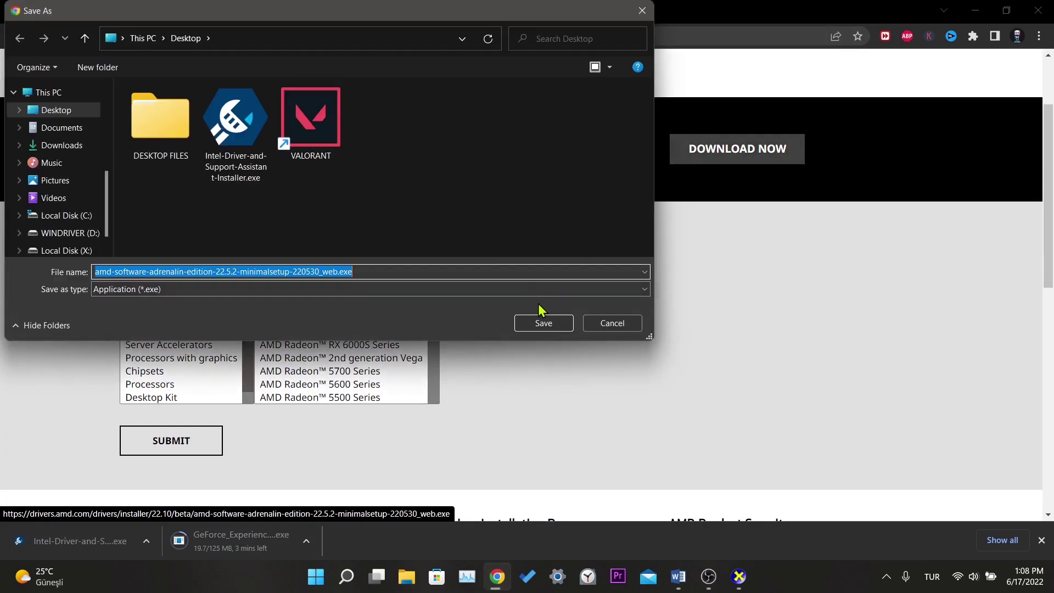
{"action": "left_click", "coordinate": [542, 322]}
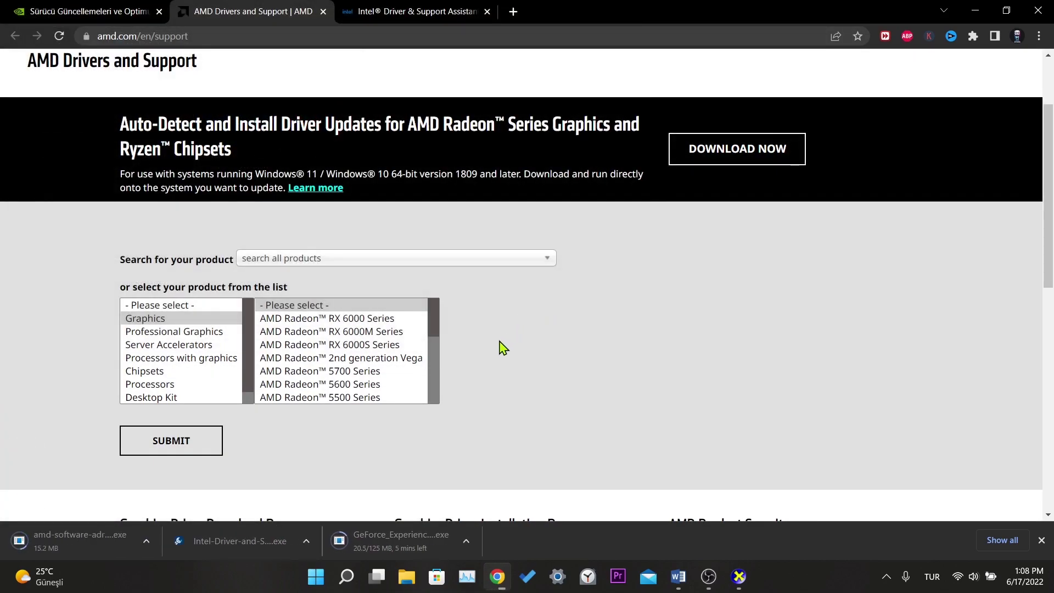
Minimize Chrome, close DirectX Diagnostic Tool, and drag the three installers into a top-centre row.
{"action": "left_click", "coordinate": [976, 11]}
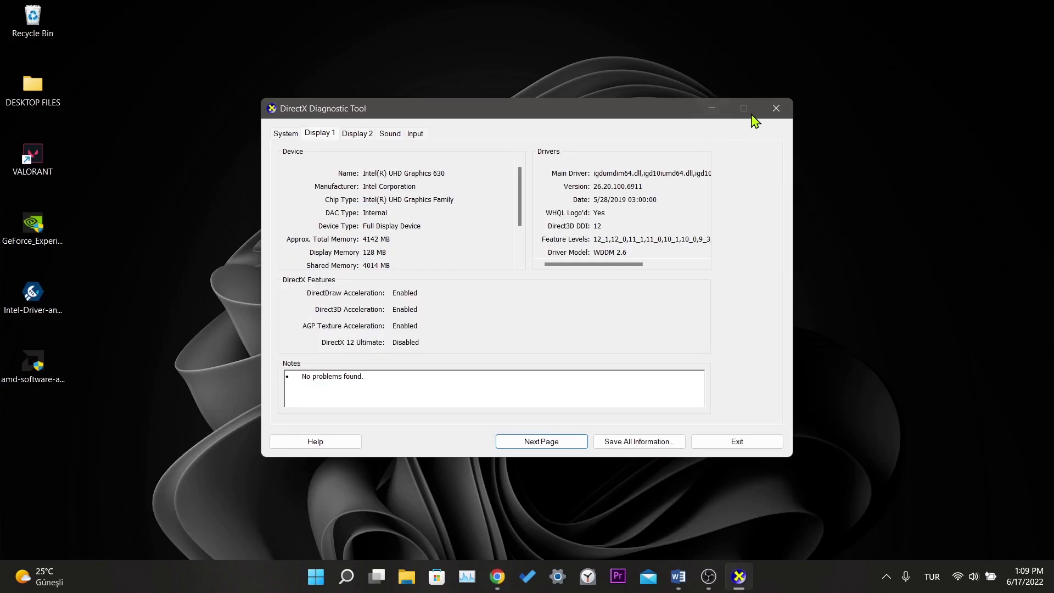
{"action": "left_click", "coordinate": [774, 109]}
{"action": "left_click_drag", "start_coordinate": [113, 384], "coordinate": [362, 93]}
{"action": "left_click_drag", "start_coordinate": [362, 165], "coordinate": [428, 94]}
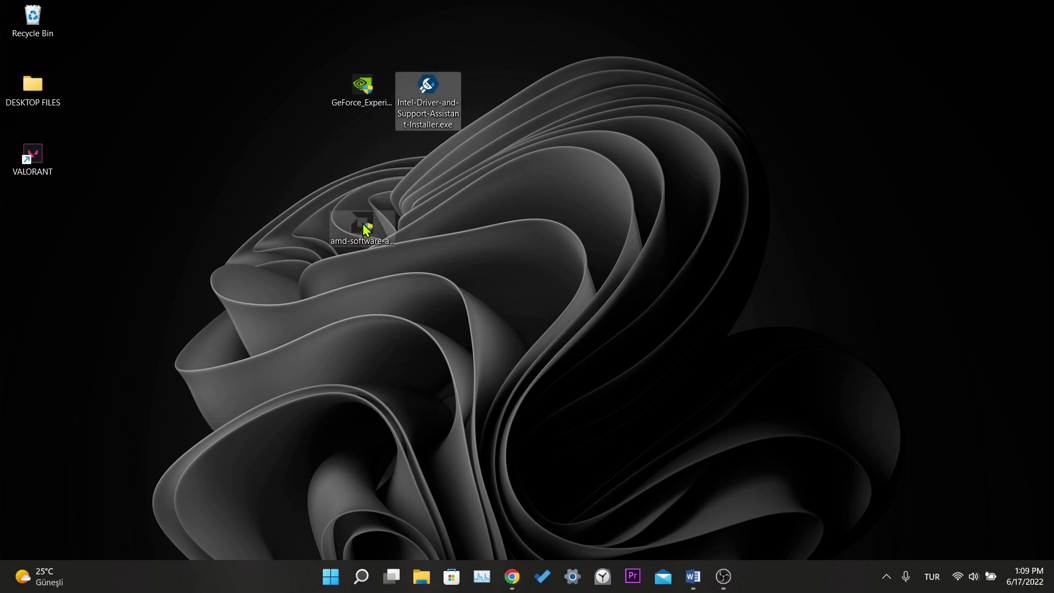
{"action": "left_click_drag", "start_coordinate": [367, 230], "coordinate": [497, 96]}
Check the full names of the GeForce, Intel and amd-software installers, then deselect the icons.
{"action": "left_click", "coordinate": [361, 102]}
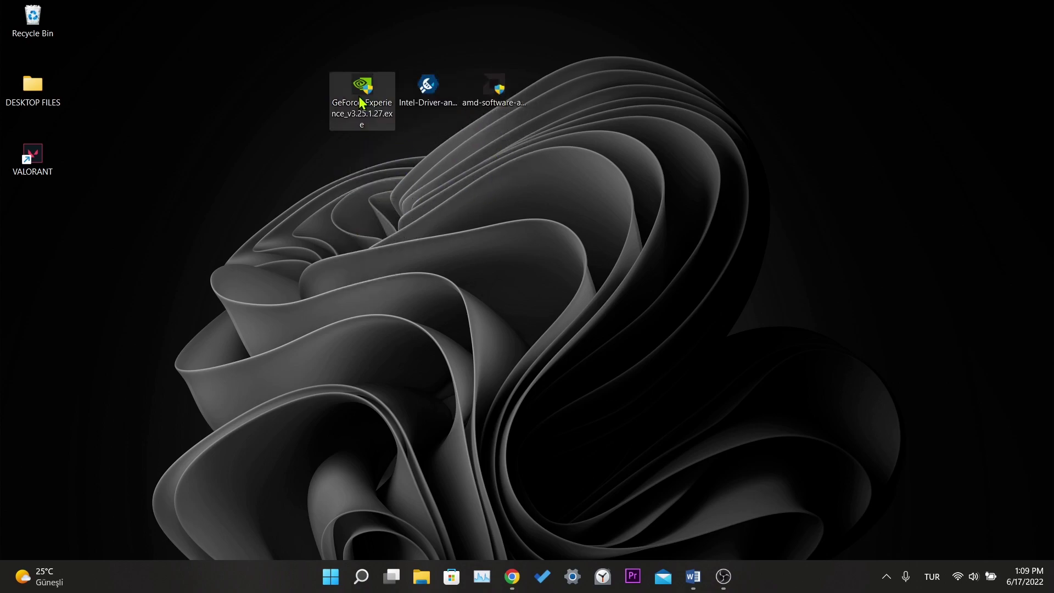
{"action": "left_click", "coordinate": [428, 90]}
{"action": "left_click", "coordinate": [493, 91]}
{"action": "left_click", "coordinate": [362, 94]}
{"action": "left_click", "coordinate": [408, 94]}
{"action": "left_click", "coordinate": [356, 94]}
{"action": "left_click", "coordinate": [428, 90]}
{"action": "left_click", "coordinate": [417, 229]}
{"action": "left_click", "coordinate": [494, 96]}
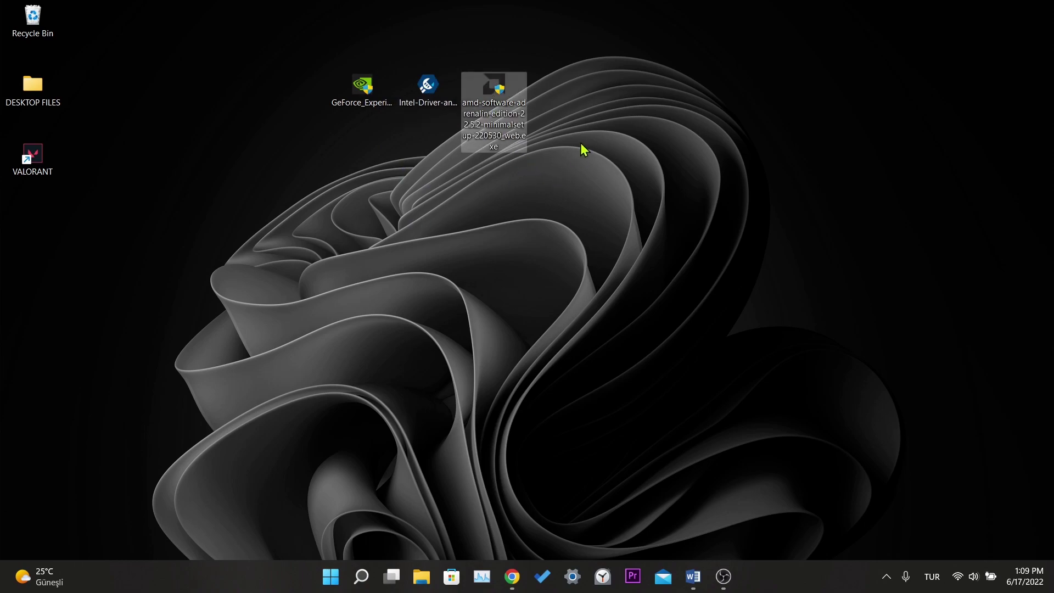
{"action": "left_click", "coordinate": [564, 164]}
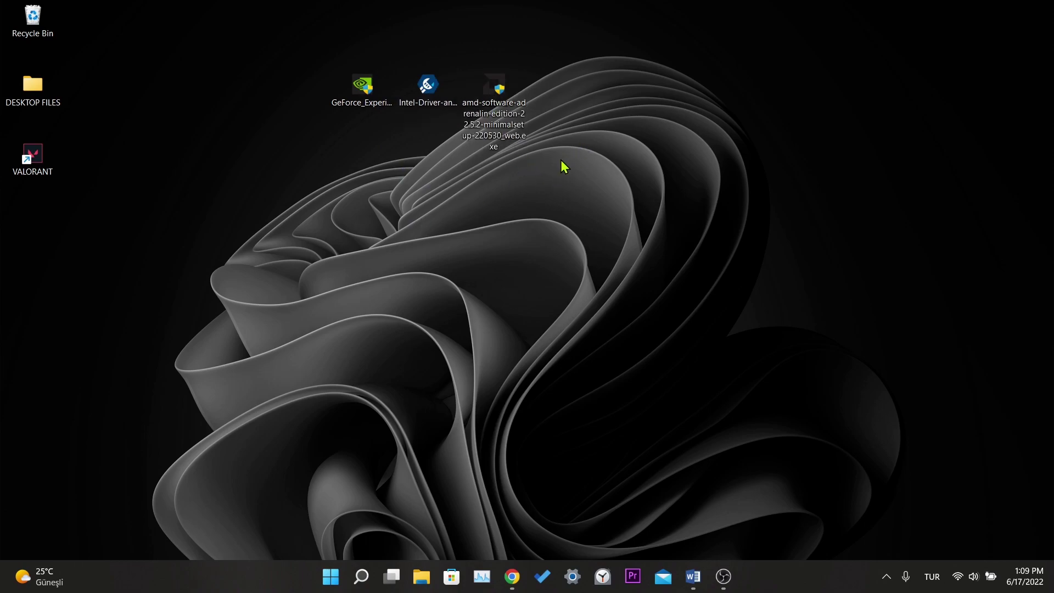